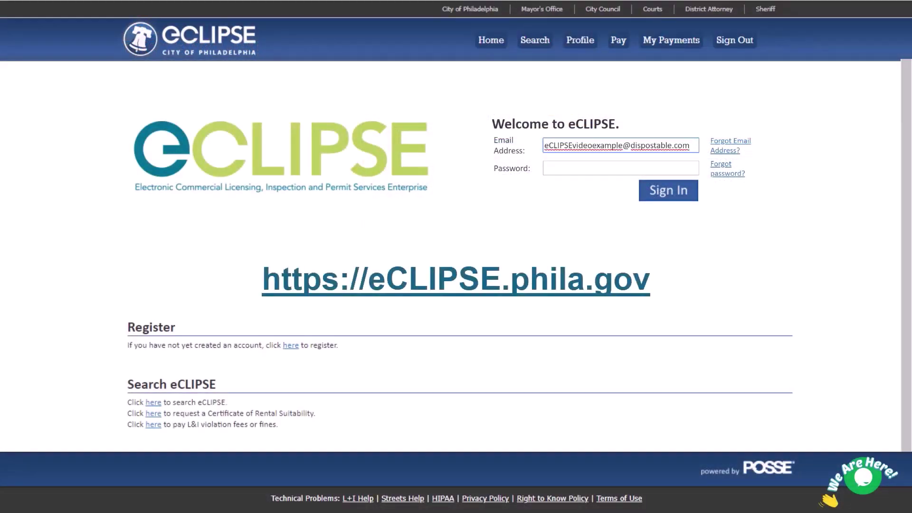
Enter the account password and sign in to eCLIPSE.
left_click(546, 168)
type("********")
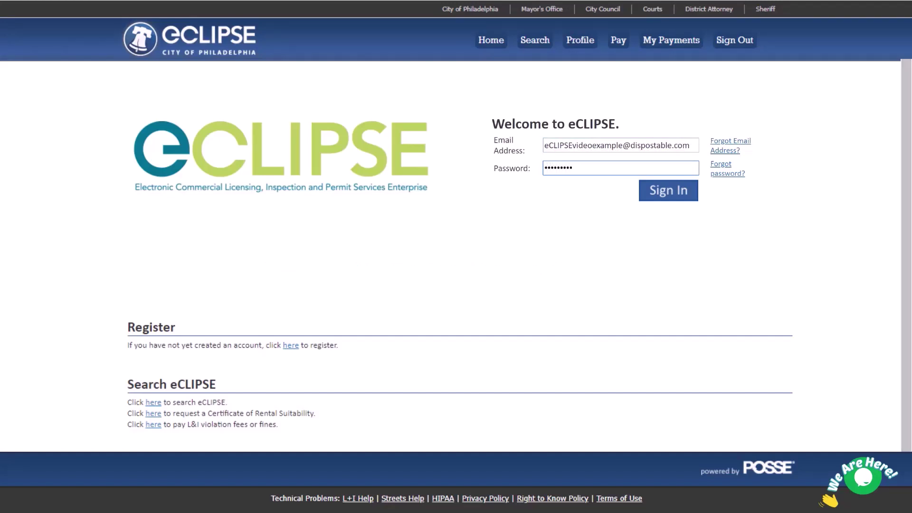
key("Tab")
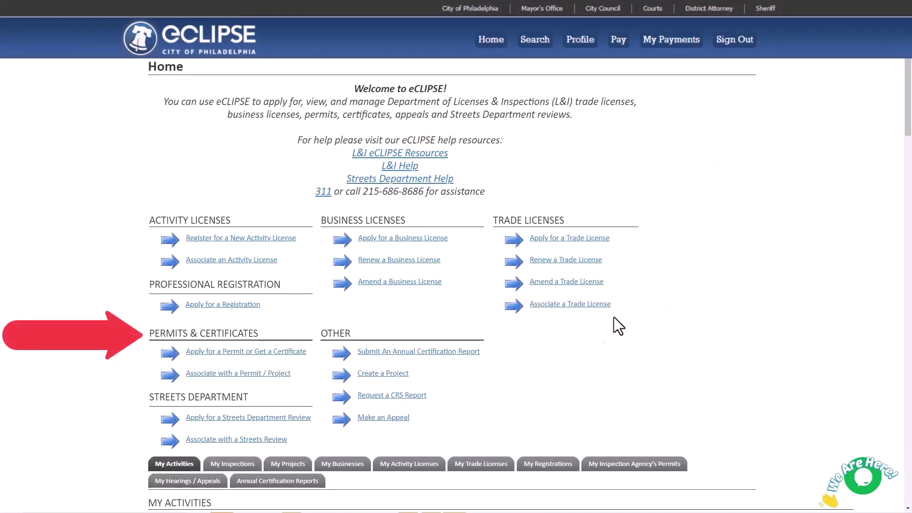
left_click(274, 356)
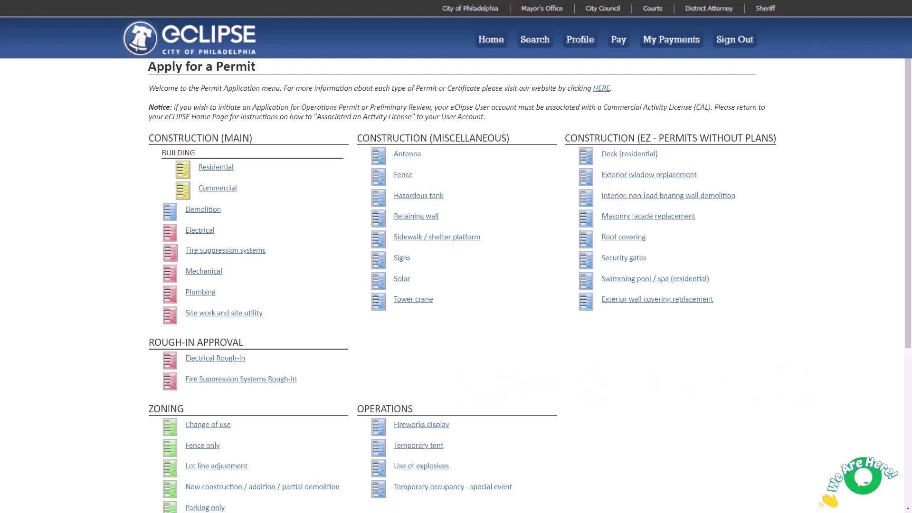
scroll(531, 287, "down", 2)
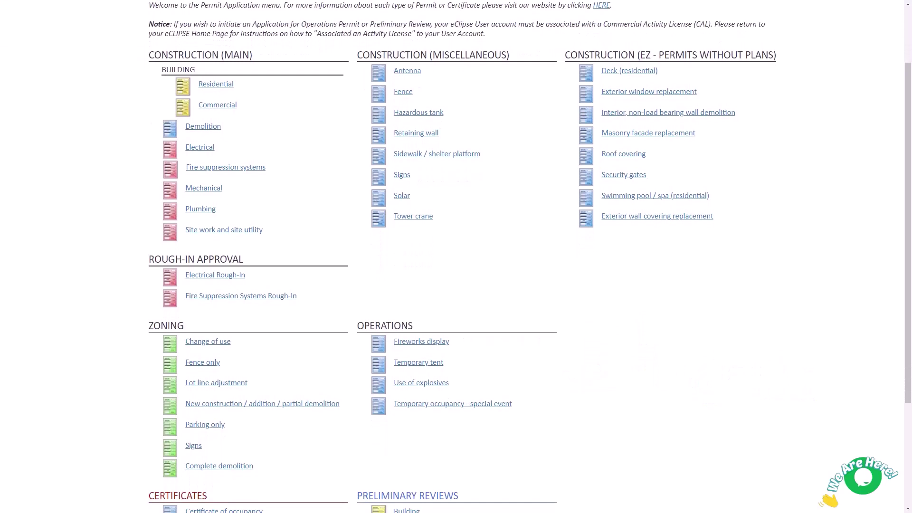
scroll(287, 383, "down", 1)
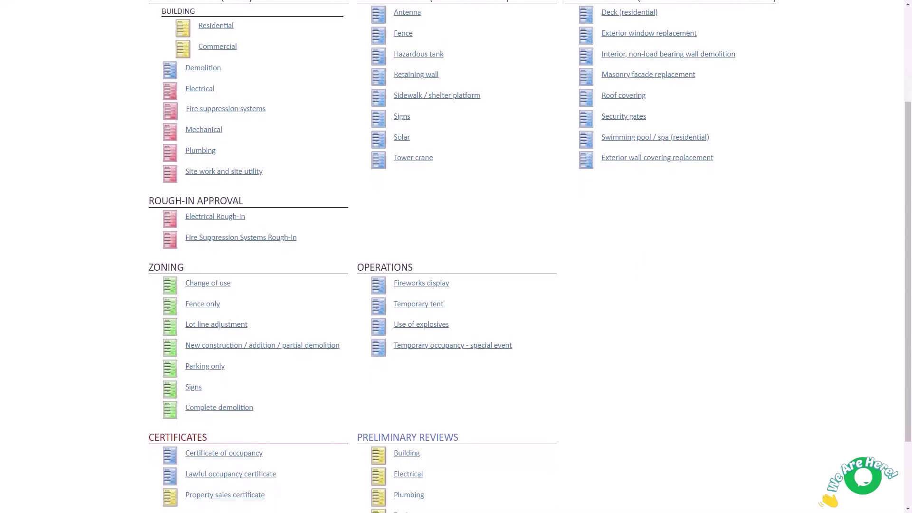
left_click(308, 349)
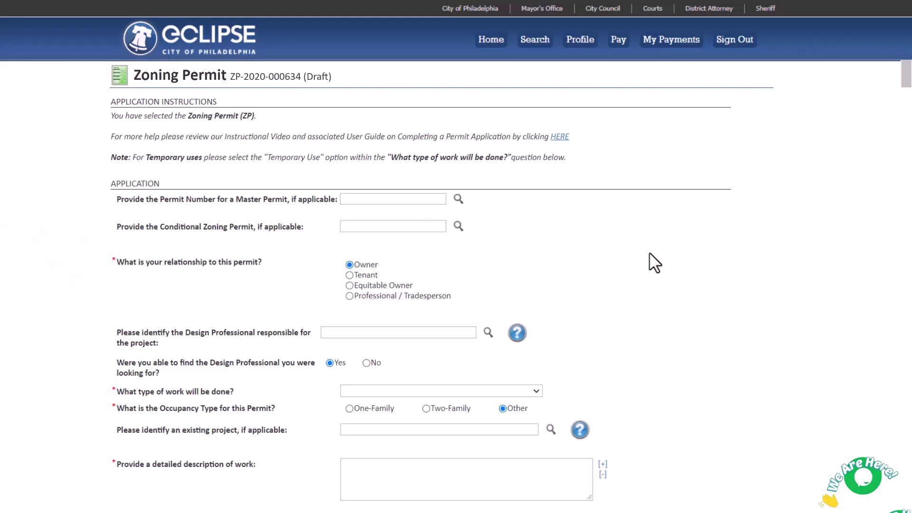
Set the relationship to Professional / Tradesperson with the AIU Building Cert licence.
left_click(350, 296)
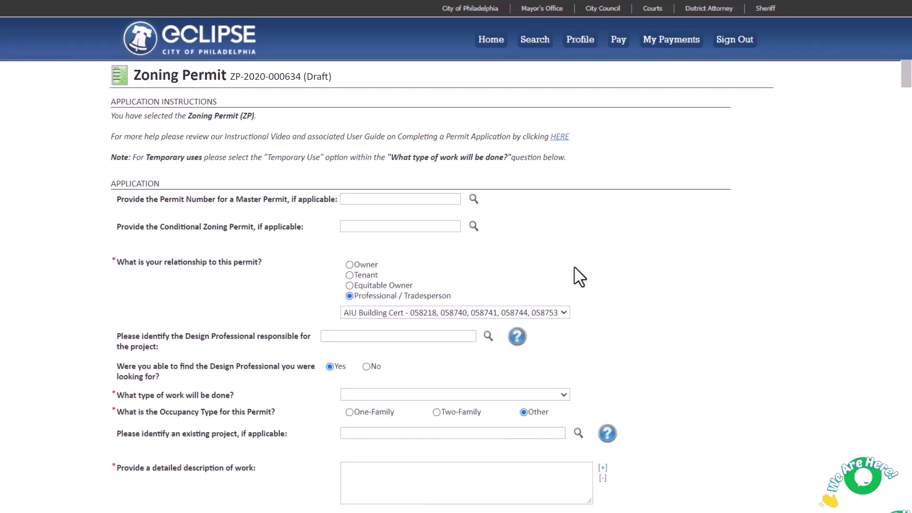
left_click(563, 313)
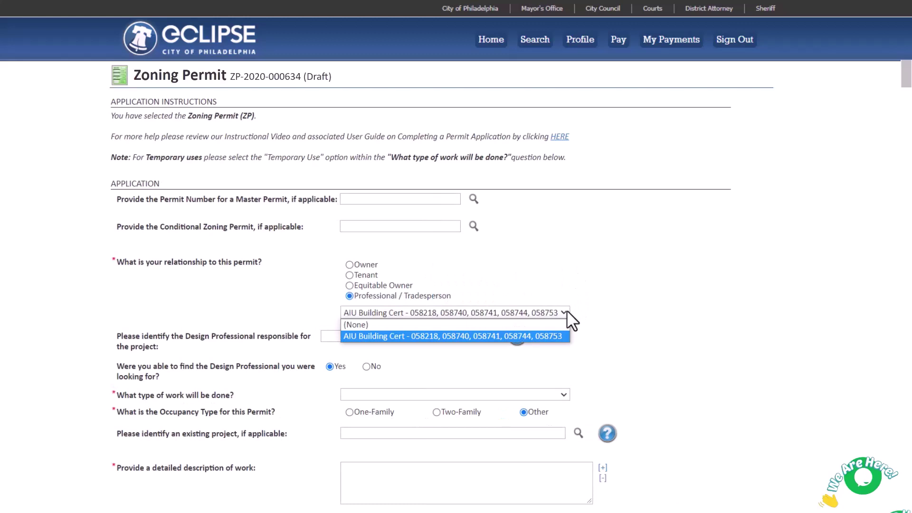
left_click(605, 261)
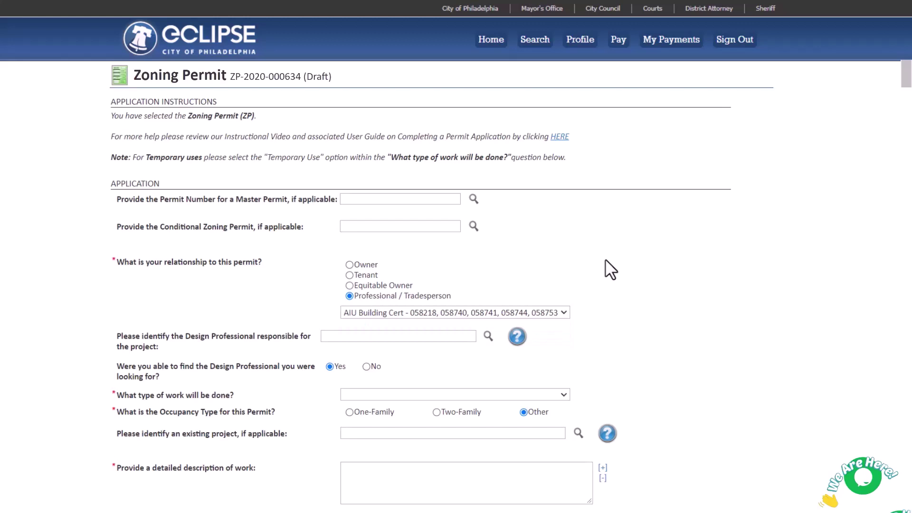
Switch the relationship to Owner, search for the design professional by name, and answer No after no match.
left_click(350, 265)
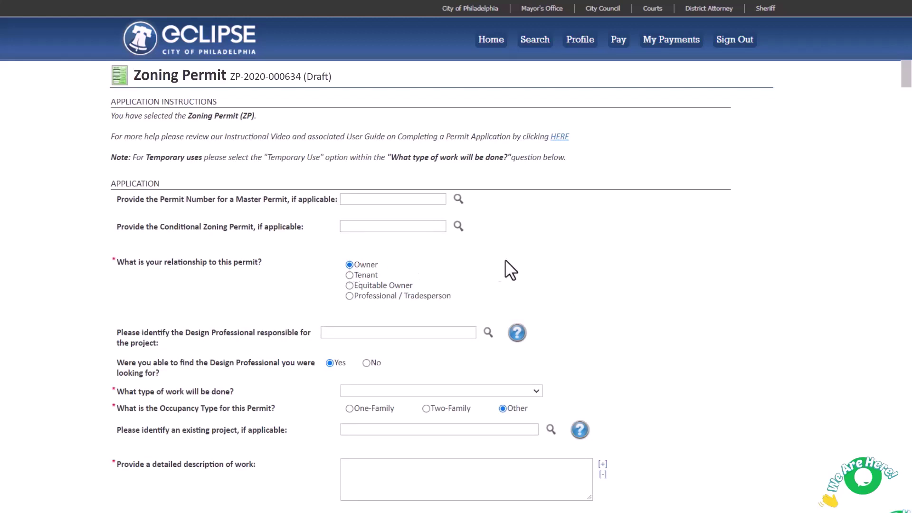
left_click(488, 332)
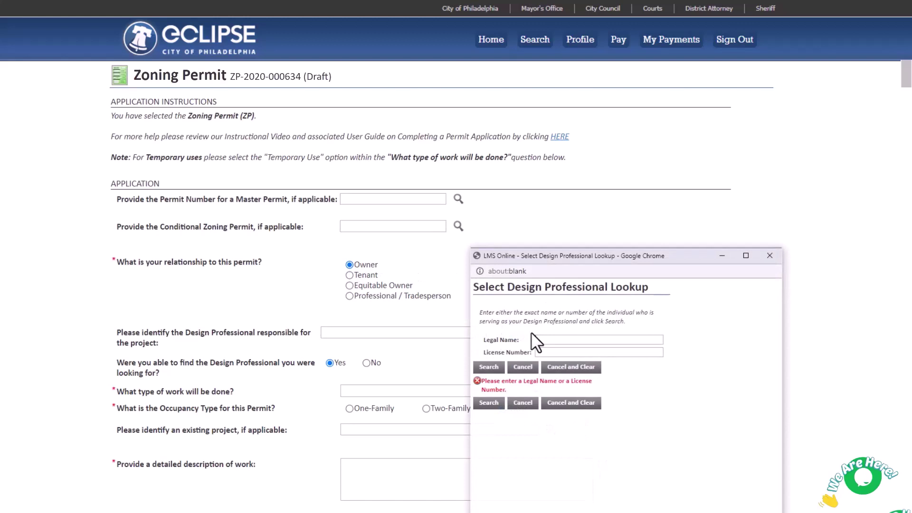
type("Tester")
left_click(493, 369)
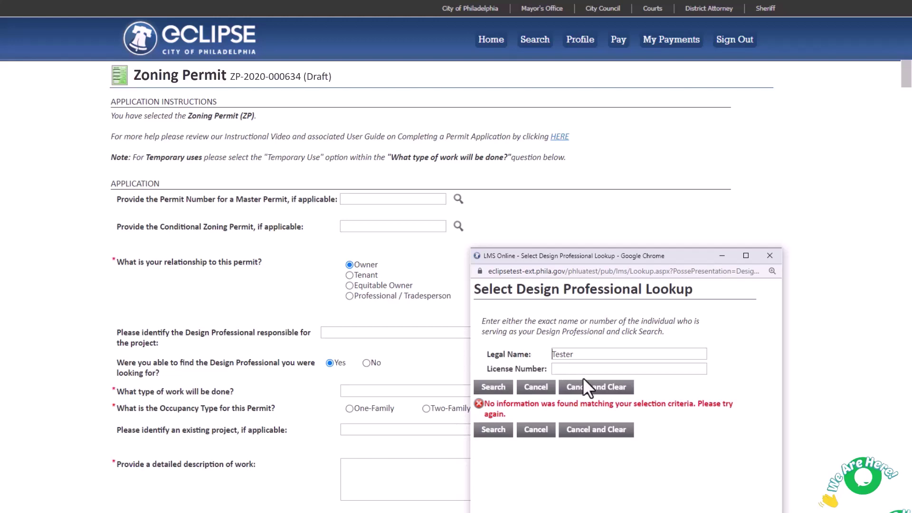
left_click(590, 389)
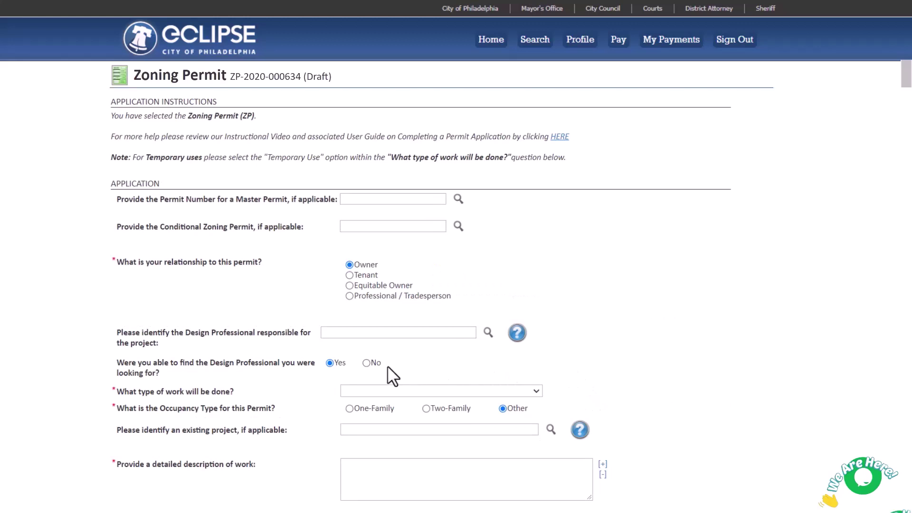
left_click(366, 363)
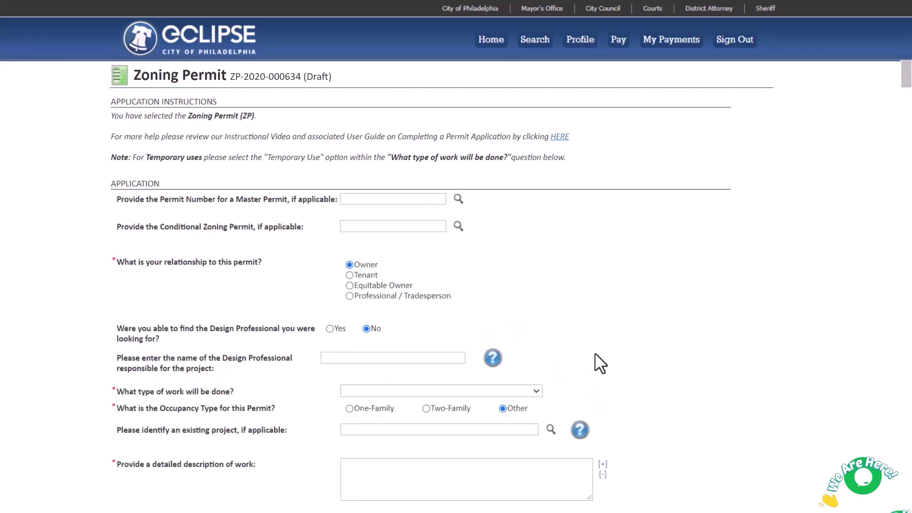
Enter the design professional's name, company, street address, e-mail and phone number in one field.
scroll(609, 346, "down", 5)
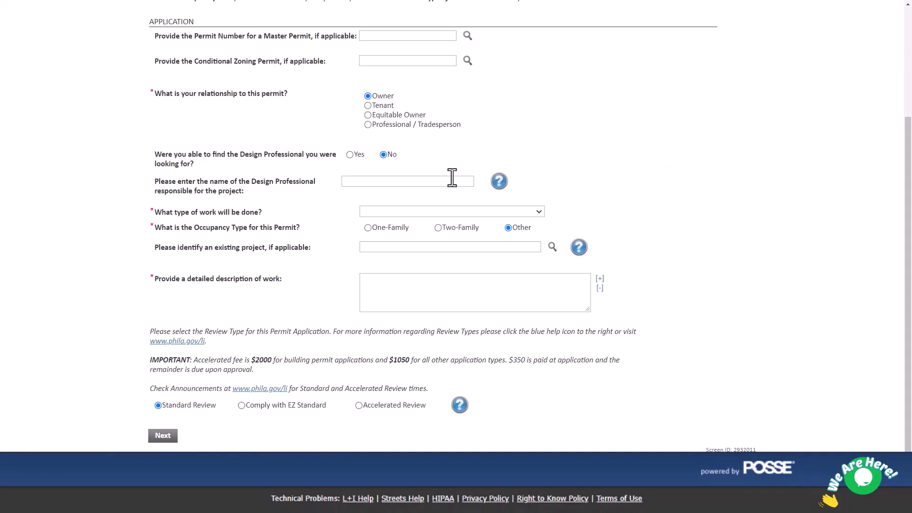
type("Jane Tester")
type(", Company C")
type("o., 1")
type("234 Exampl")
type("e St.,")
type(" jane.tester")
type("@")
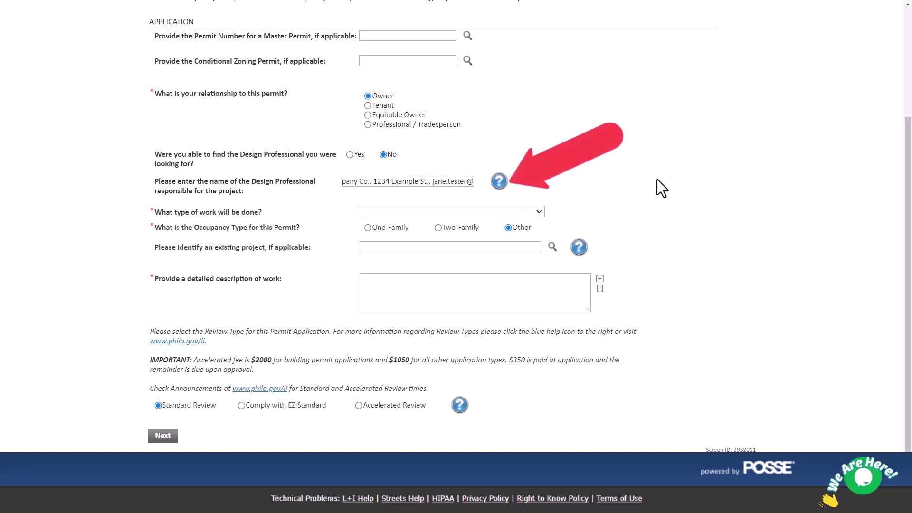
type("example.com")
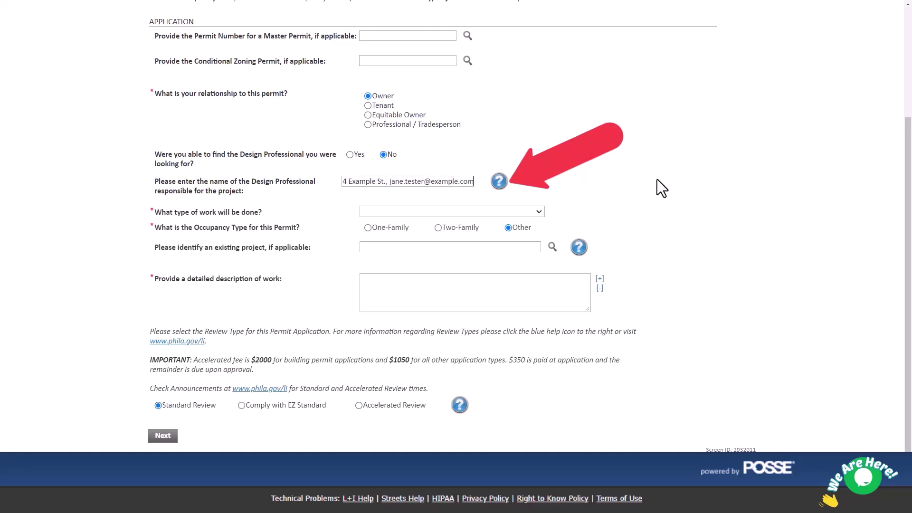
type(", 555-5")
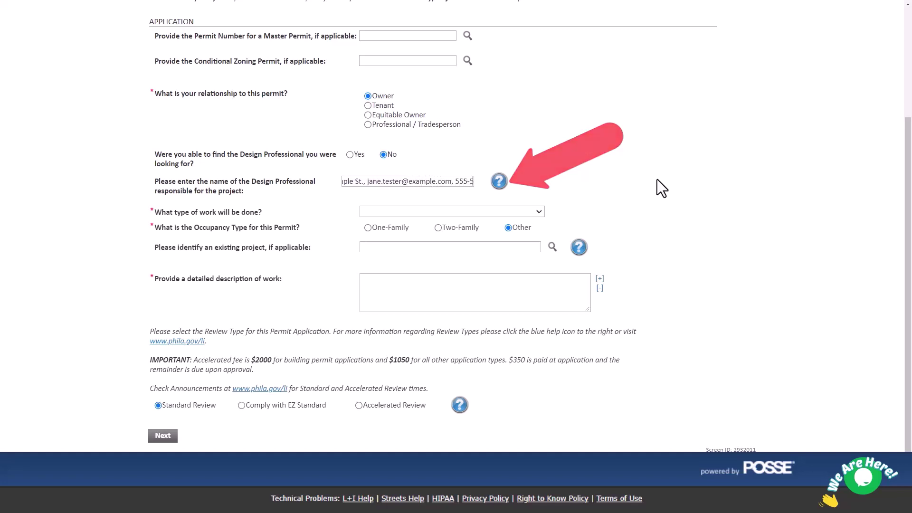
type("55-5555")
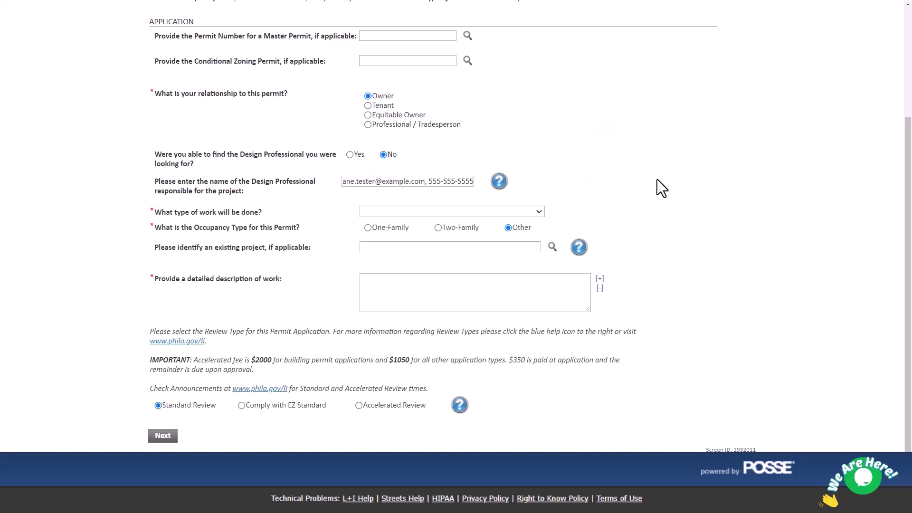
Set the work type to New construction, addition, GFA change and the occupancy type to Other.
left_click(539, 212)
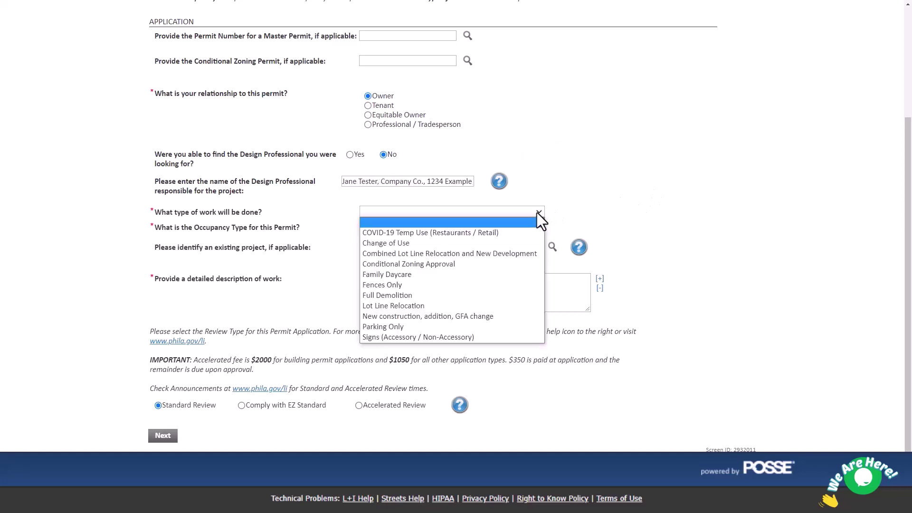
left_click(514, 315)
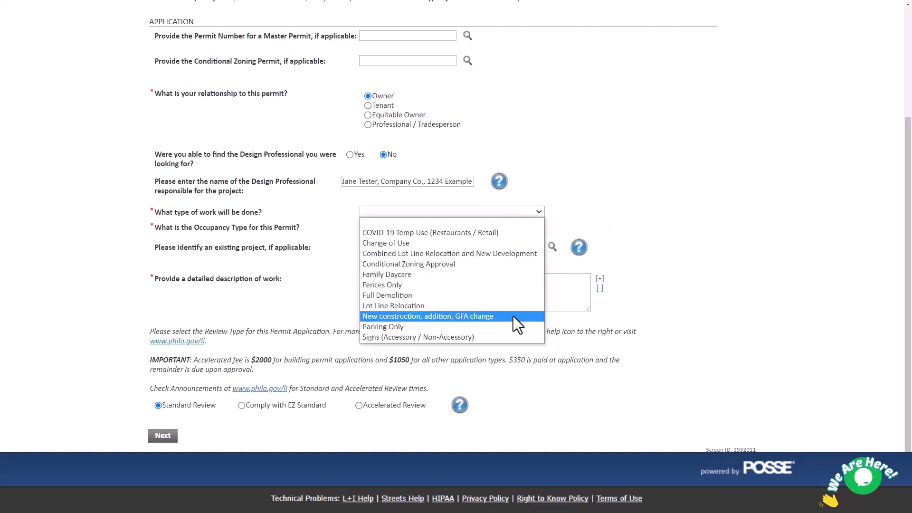
left_click(513, 316)
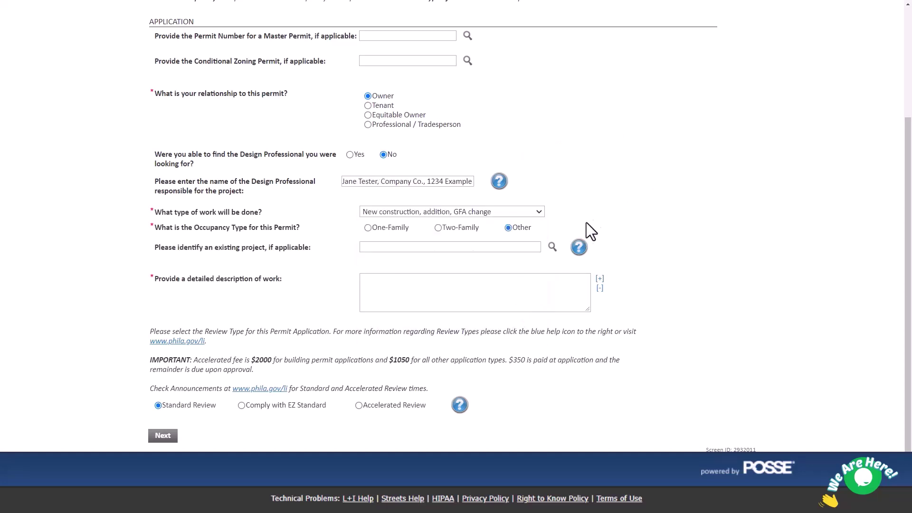
left_click(367, 228)
left_click(438, 229)
left_click(508, 228)
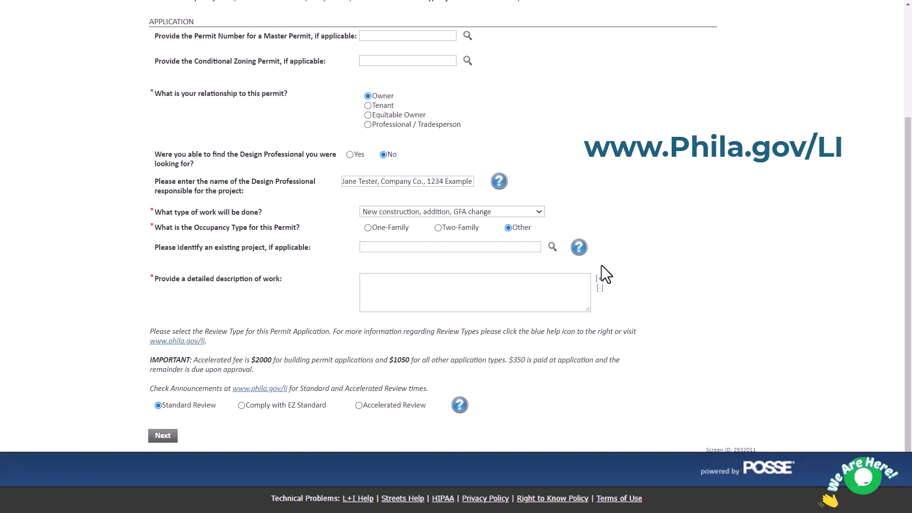
Describe a 4-story building with ground-floor retail and 6 upper-floor units, then continue to Locations.
type("New construction of a 4-story budi")
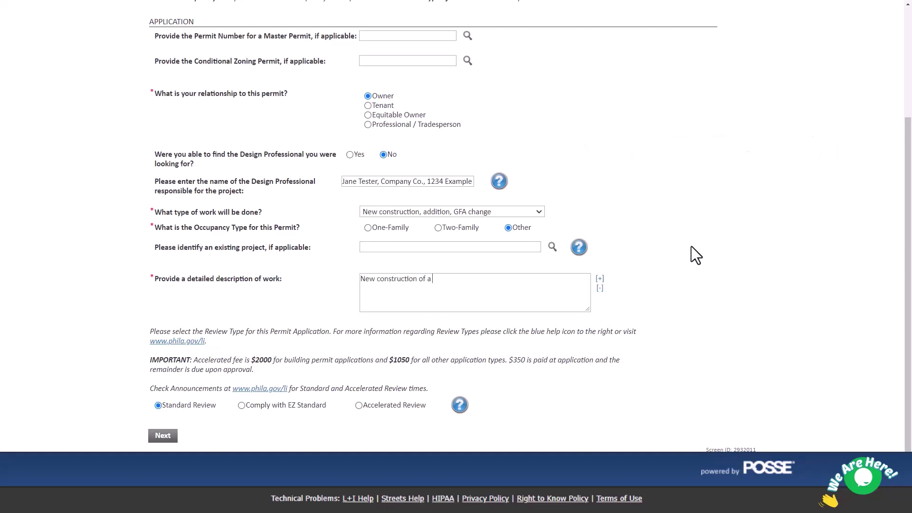
key("BackSpace")
key("BackSpace")
key("BackSpace")
key("BackSpace")
type("building. Ground floor retail space and")
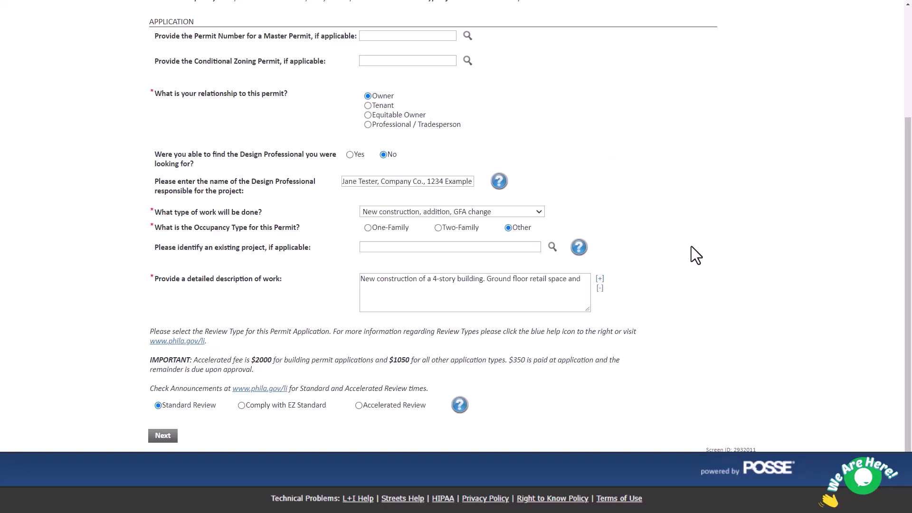
type(" 6 residential units on the upper 3 floors (2 units per floor).")
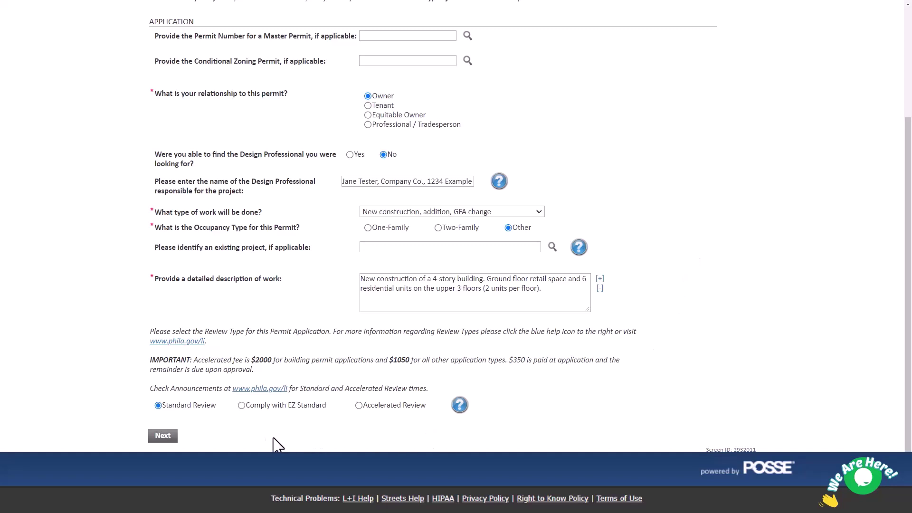
left_click(163, 436)
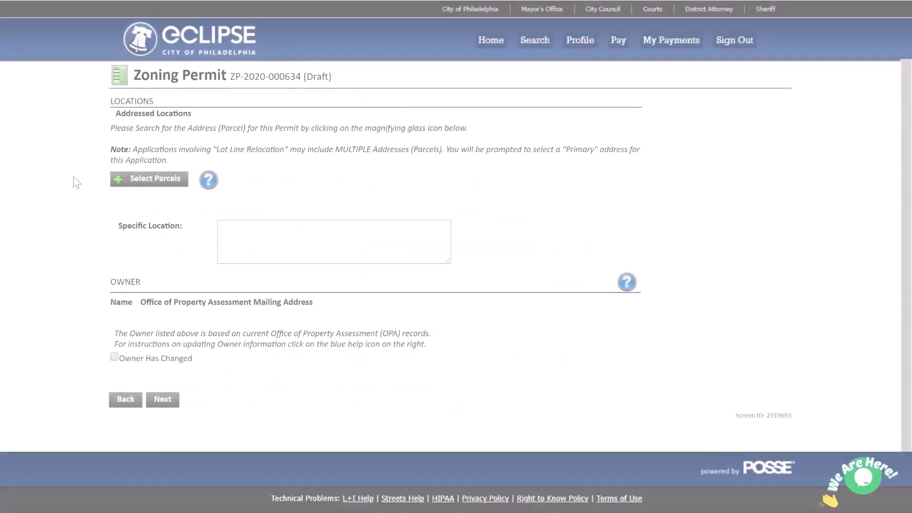
Add the 1400 JOHN F KENNEDY BLVD parcel to the permit.
left_click(125, 179)
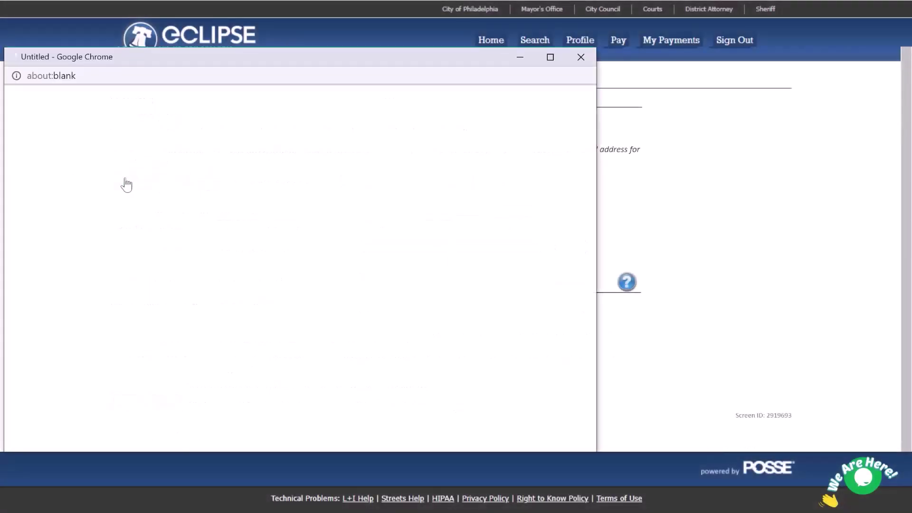
left_click(112, 245)
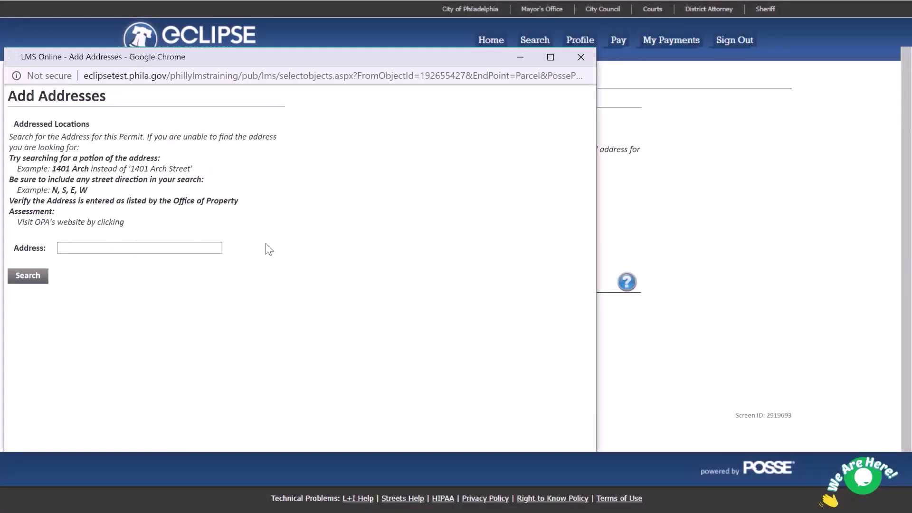
type("1400 John F")
left_click(39, 281)
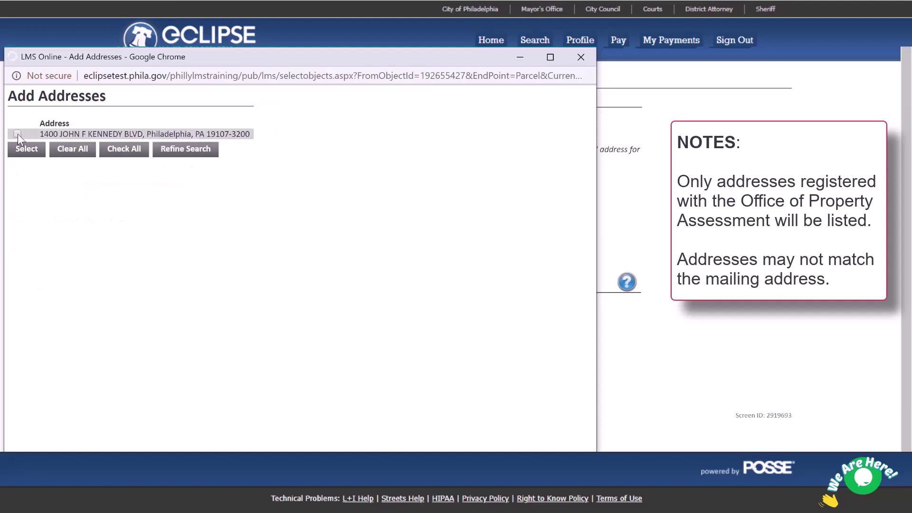
left_click(18, 134)
left_click(25, 149)
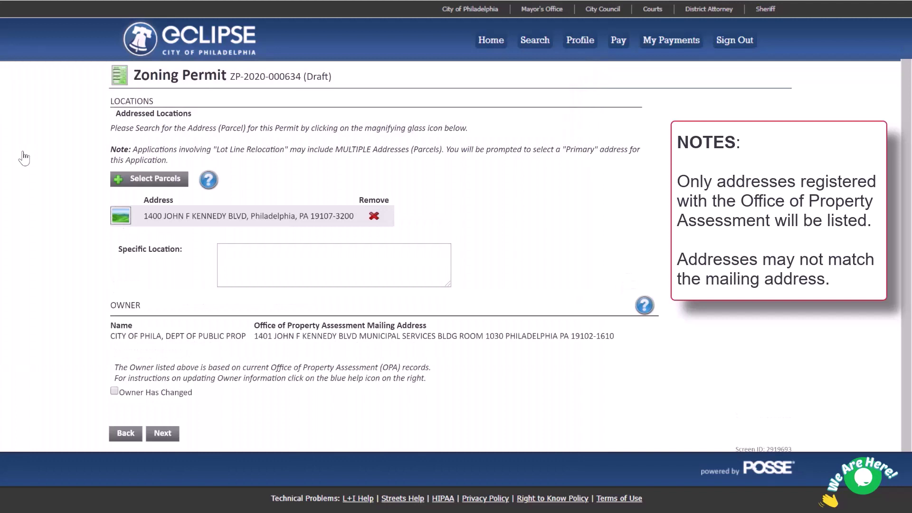
left_click(116, 179)
left_click(90, 246)
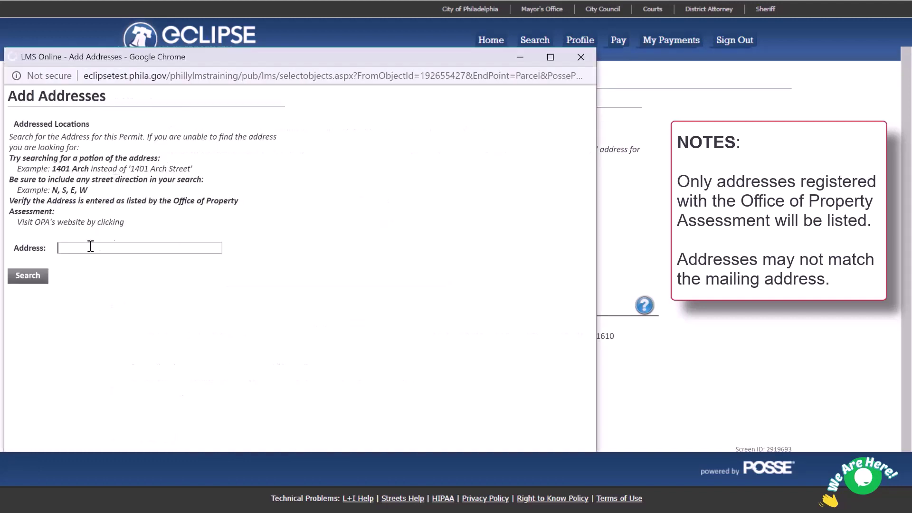
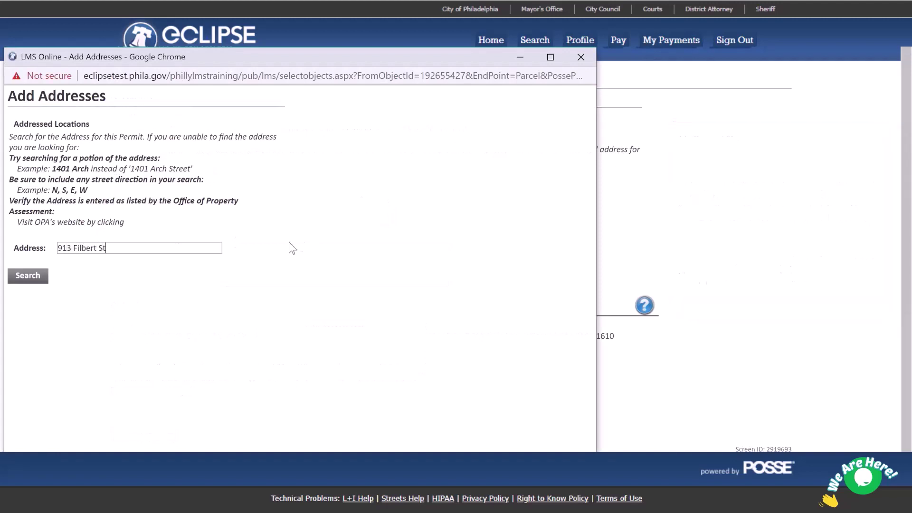
left_click(38, 277)
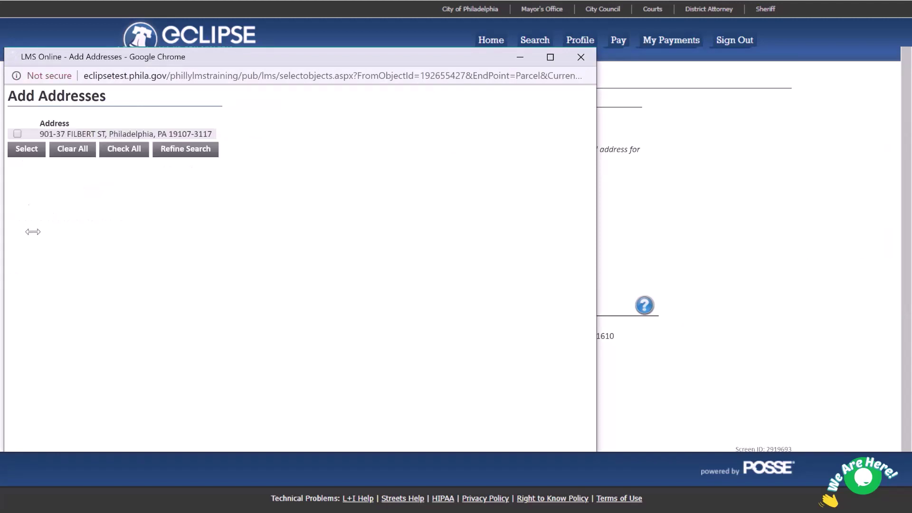
left_click(23, 150)
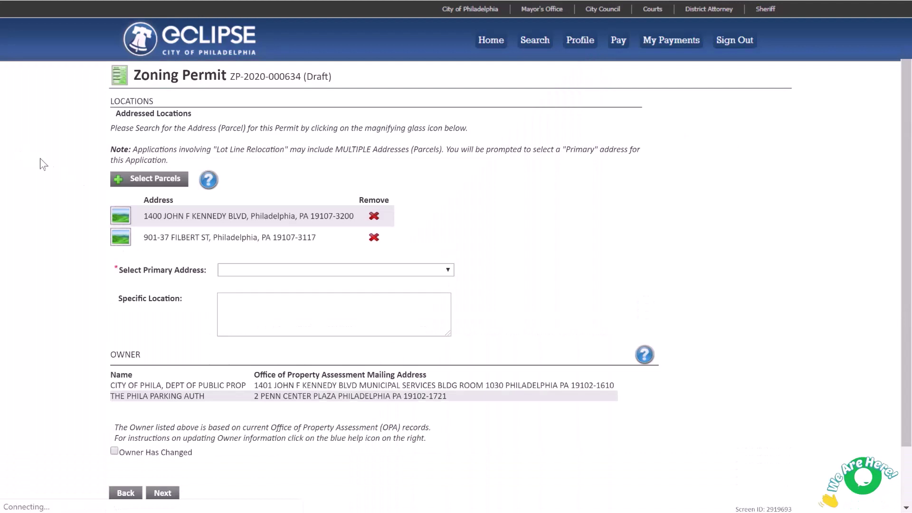
left_click(249, 272)
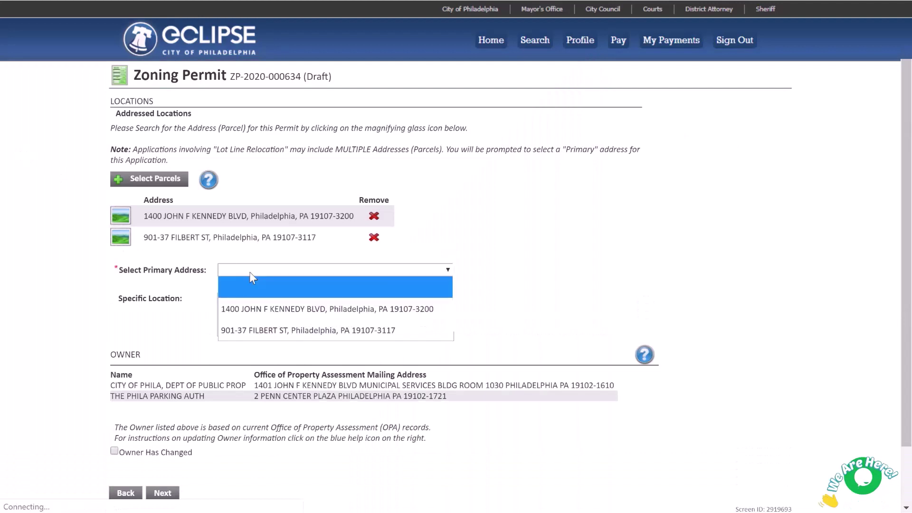
left_click(255, 307)
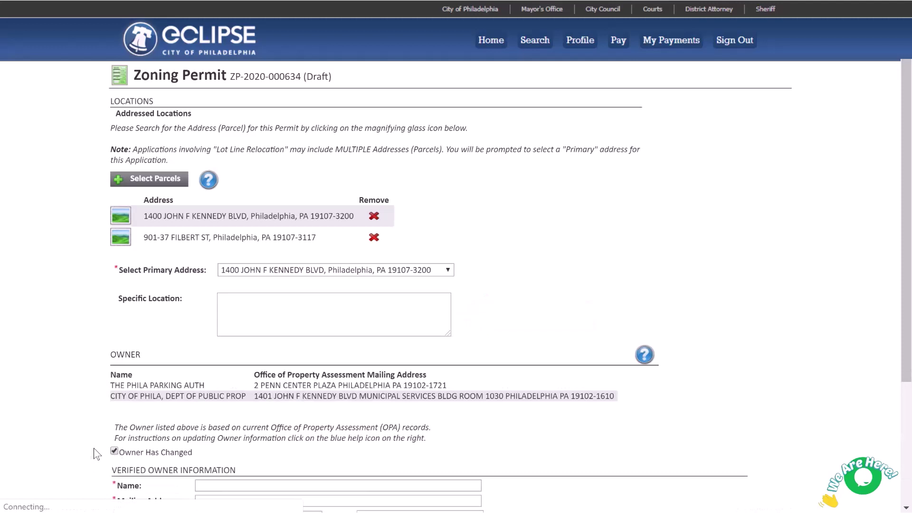
Uncheck Owner Has Changed so the verified-owner fields disappear.
scroll(84, 449, "down", 4)
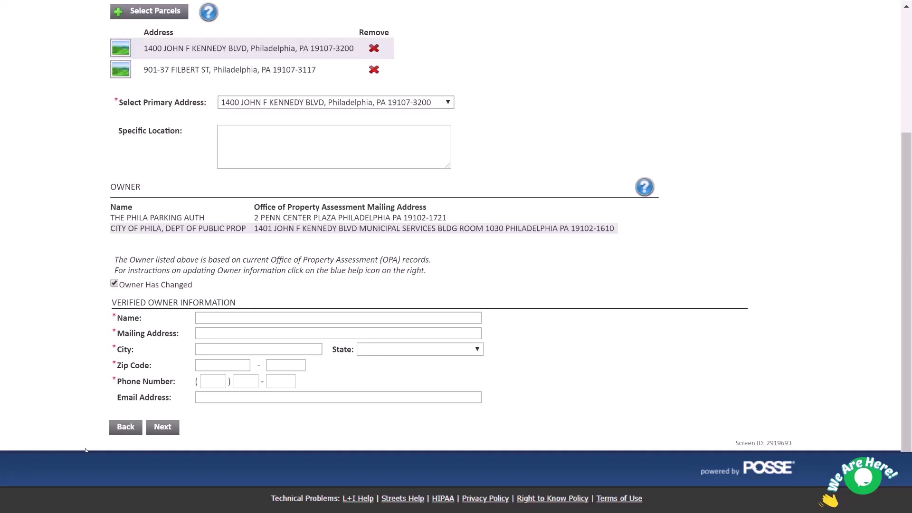
left_click(115, 284)
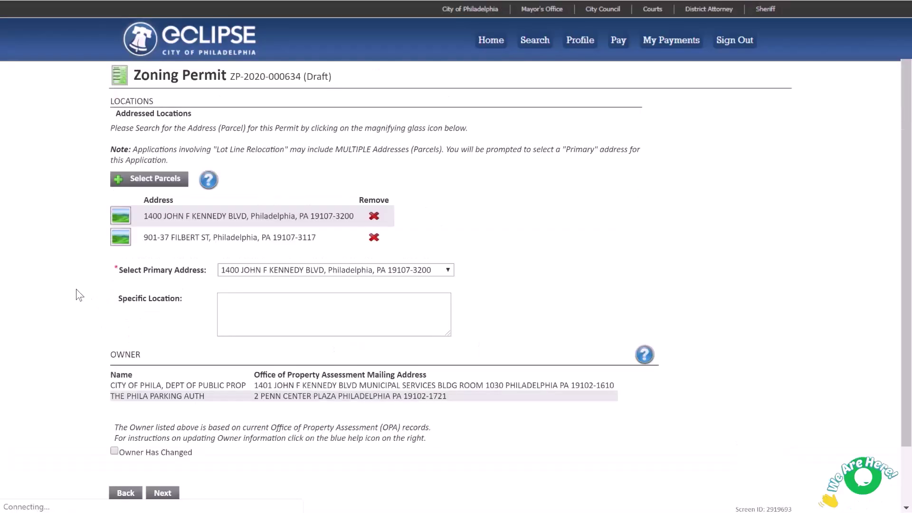
Mark the property as not individually owned, then enter Owner Contact 1's name and mailing address.
left_click(163, 495)
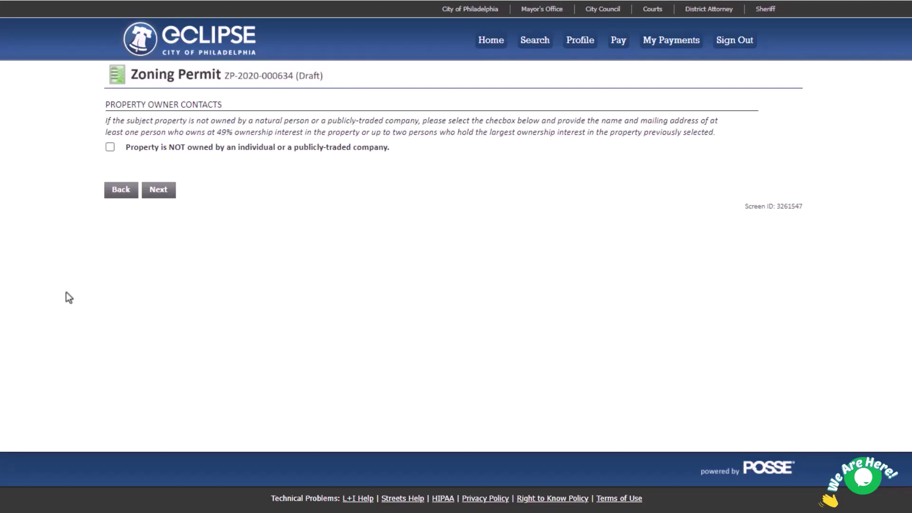
left_click(110, 148)
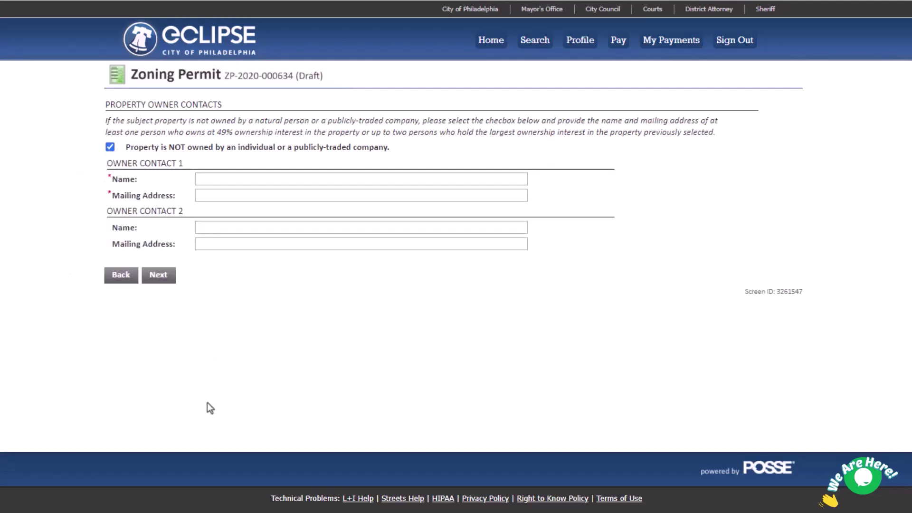
type("John D")
key("BackSpace")
type("Smith")
key("Tab")
type("1234 Main")
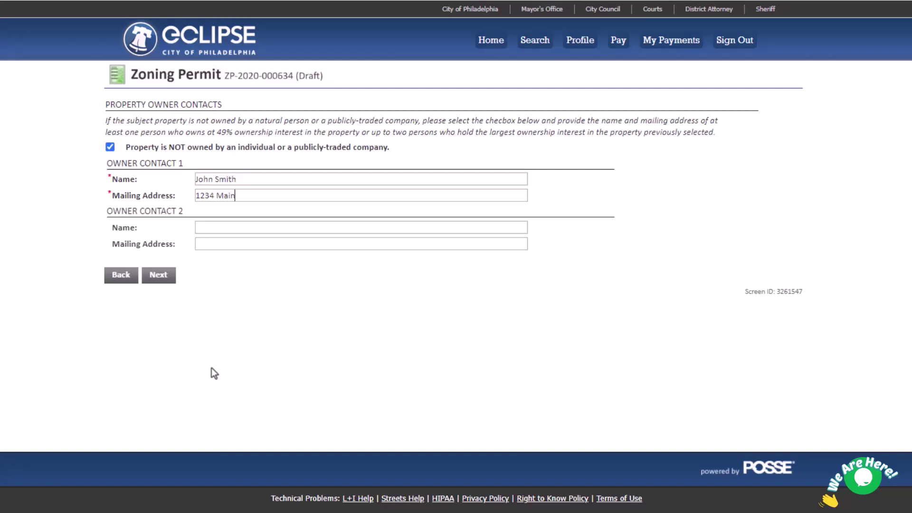
type(" Street, Philadelphia PA 1911")
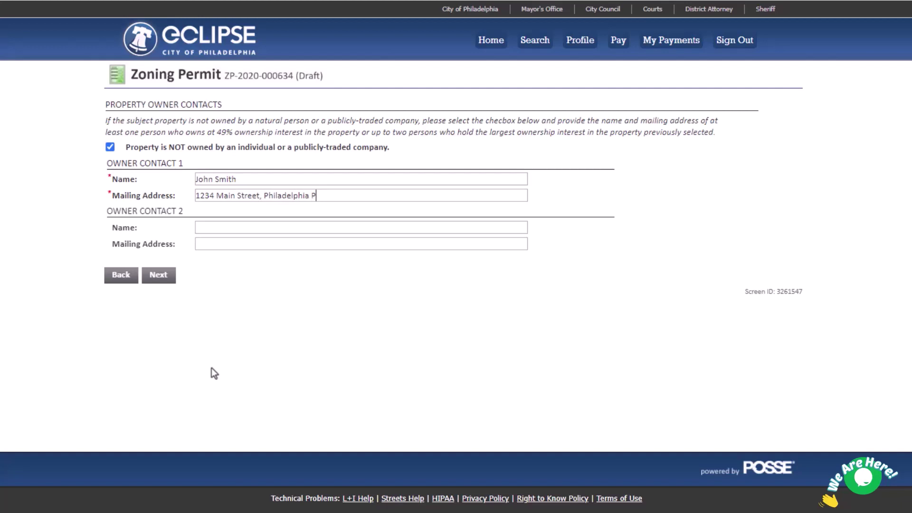
type("1")
Save the property owner contacts and continue to the Review Questions page.
left_click(162, 284)
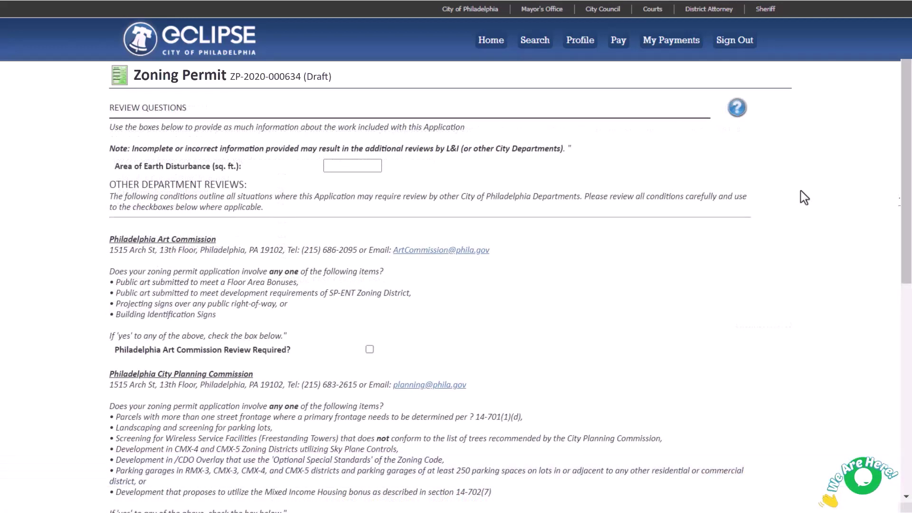
Enter 1000 sq. ft. of earth disturbance and tick the Art Commission and Streets Department review boxes.
left_click(362, 166)
type("1000")
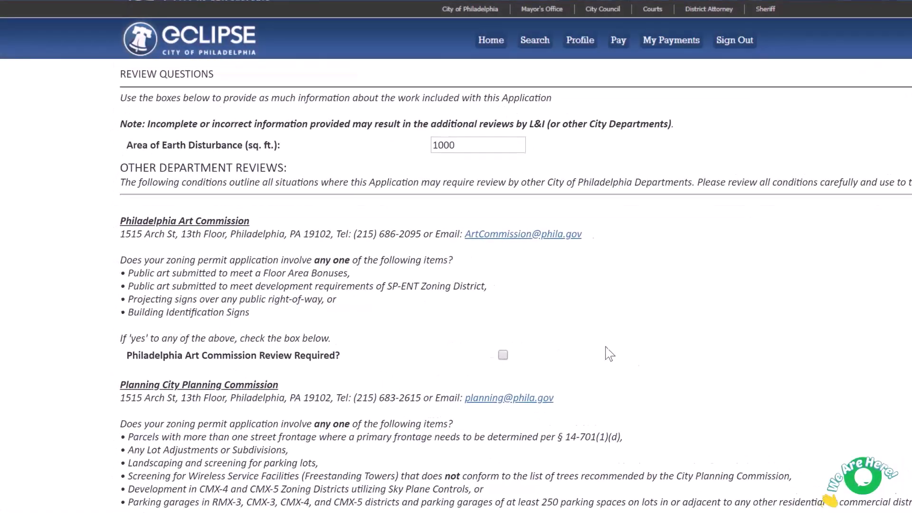
left_click(697, 400)
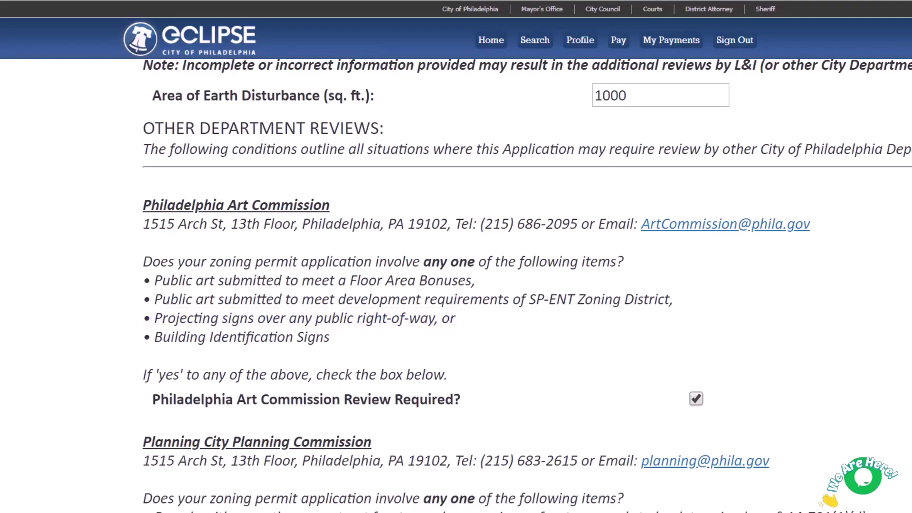
scroll(456, 285, "down", 10)
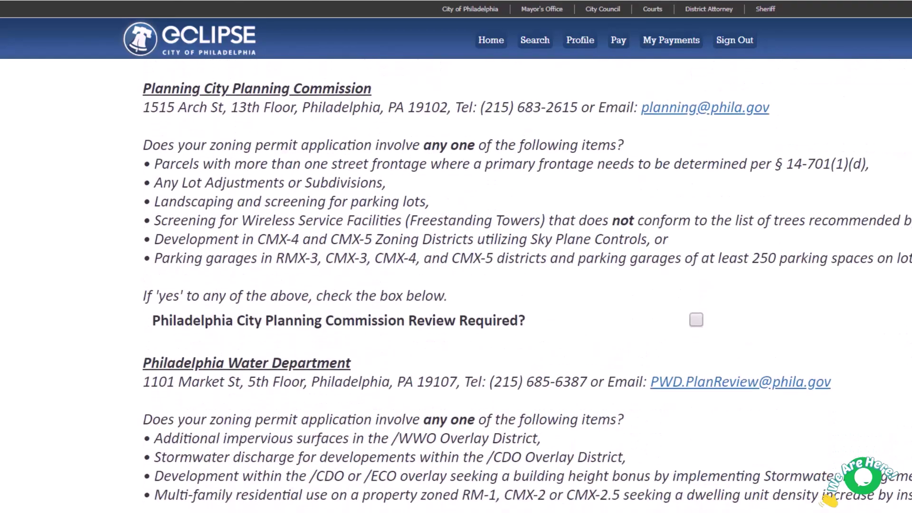
scroll(456, 286, "down", 5)
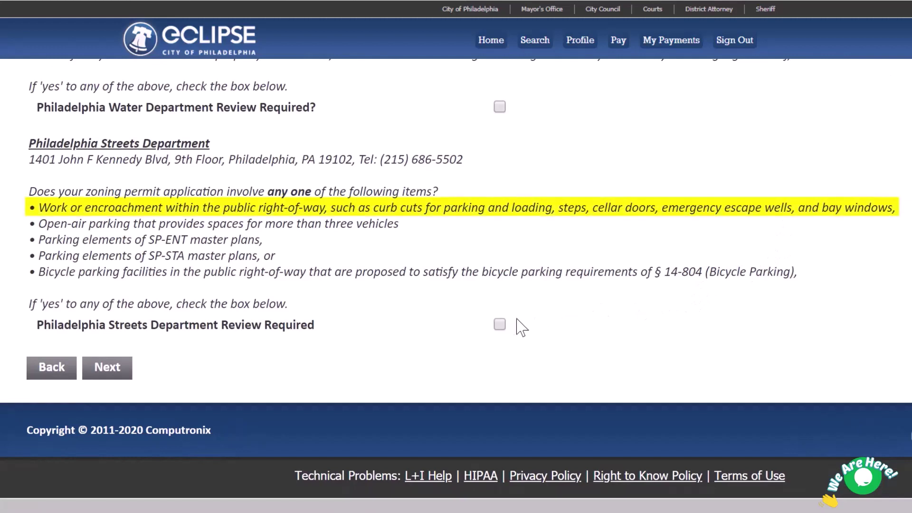
left_click(500, 325)
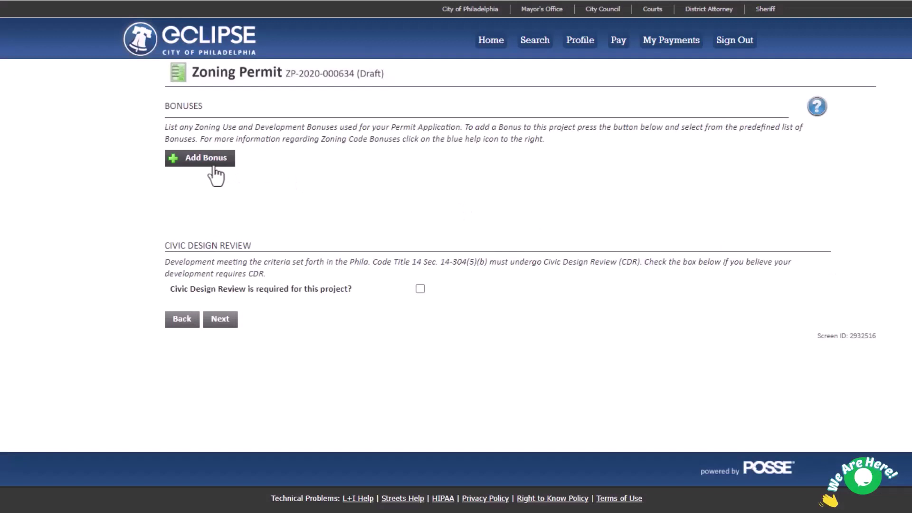
Add the Retail Space zoning bonus, mark Civic Design Review as required, and continue.
left_click(204, 159)
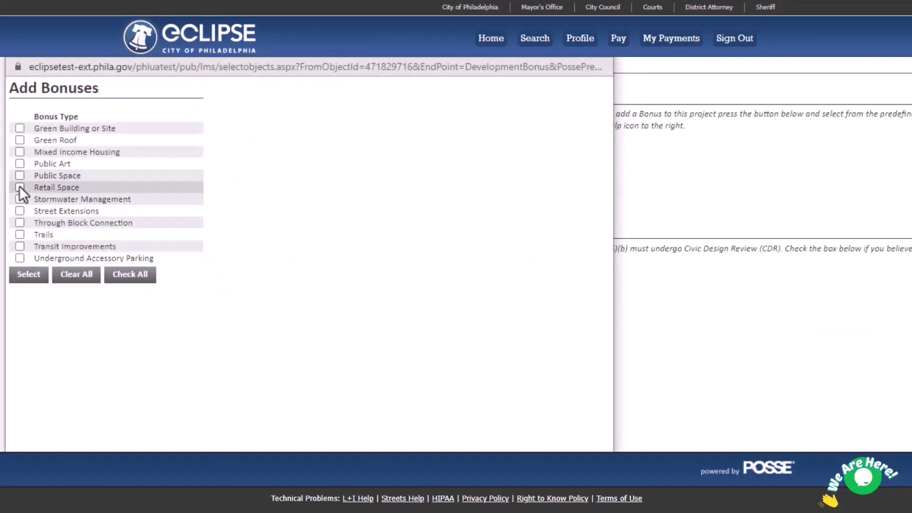
left_click(19, 187)
left_click(30, 276)
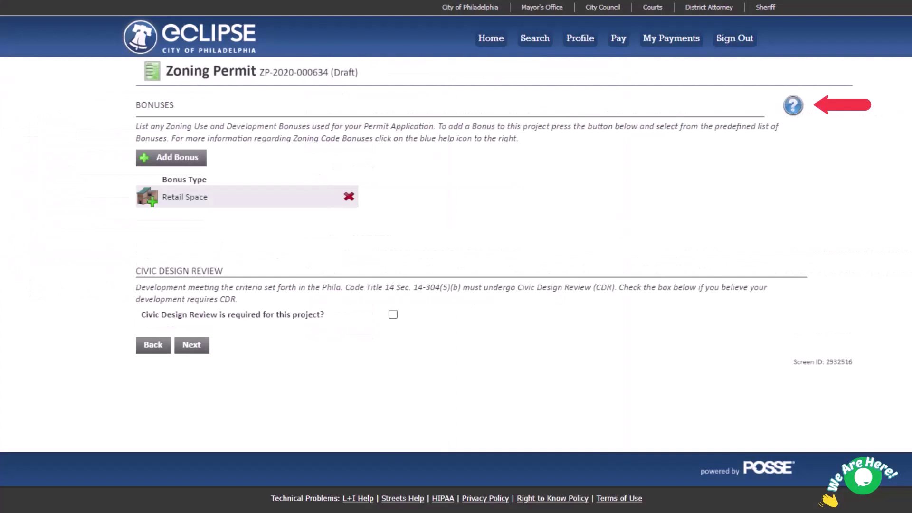
left_click(393, 316)
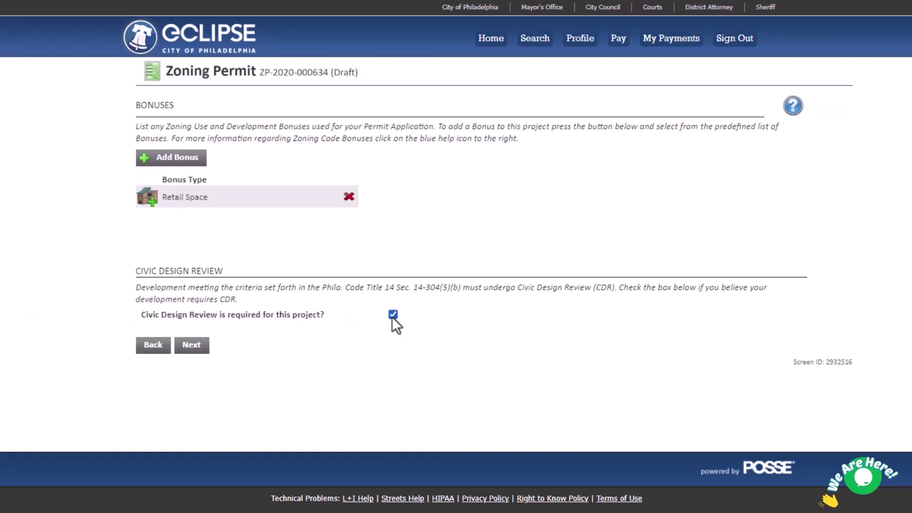
left_click(193, 348)
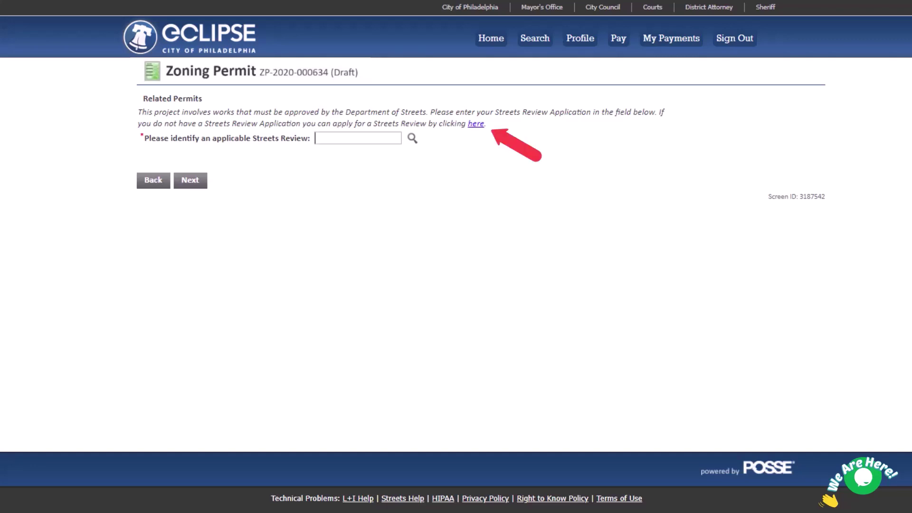
Paste the Streets Review SR number into the Streets Review field and continue to attachments.
left_click(316, 137)
key("ctrl+v")
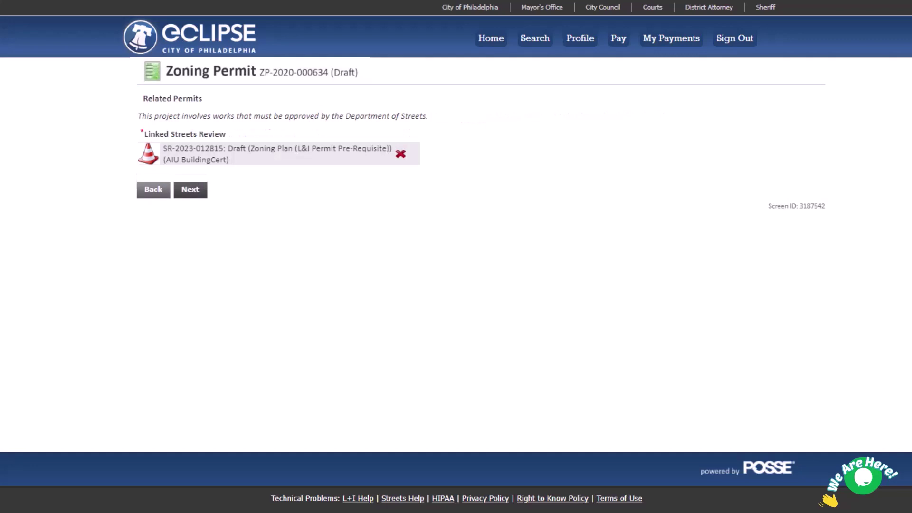
left_click(190, 190)
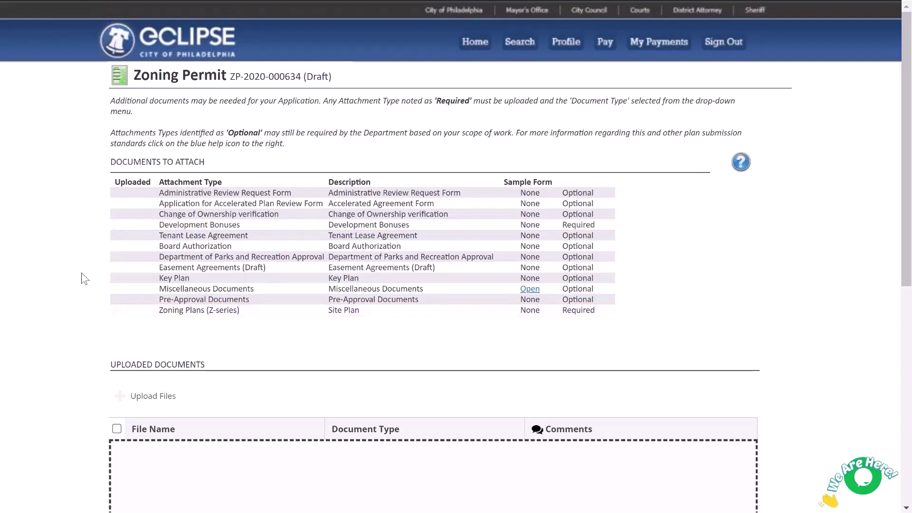
scroll(85, 279, "down", 7)
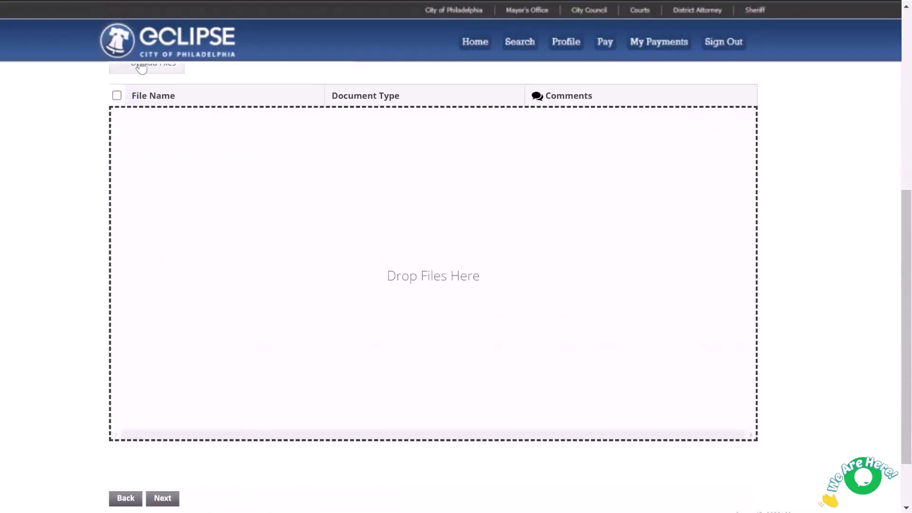
Upload 'Zoning Permit - Site Plan' and set its document type to Zoning Plans (Z-Series).
left_click(141, 68)
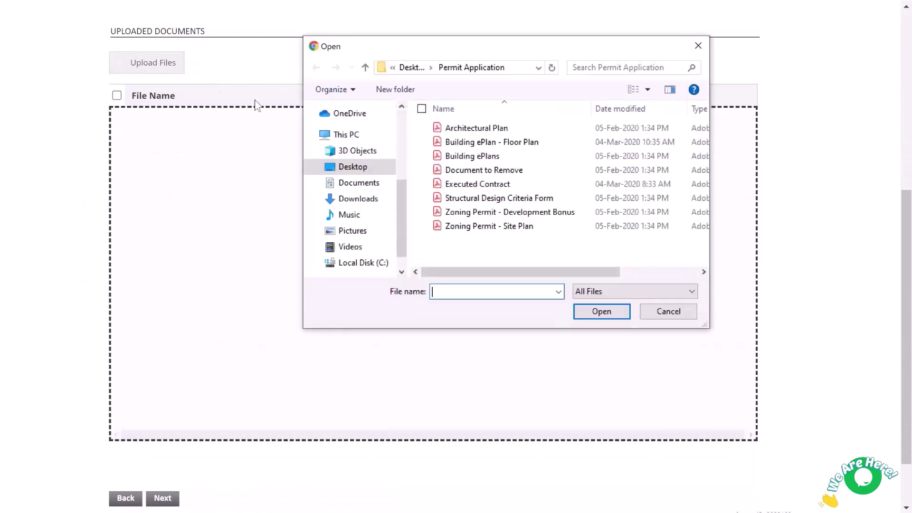
left_click(480, 226)
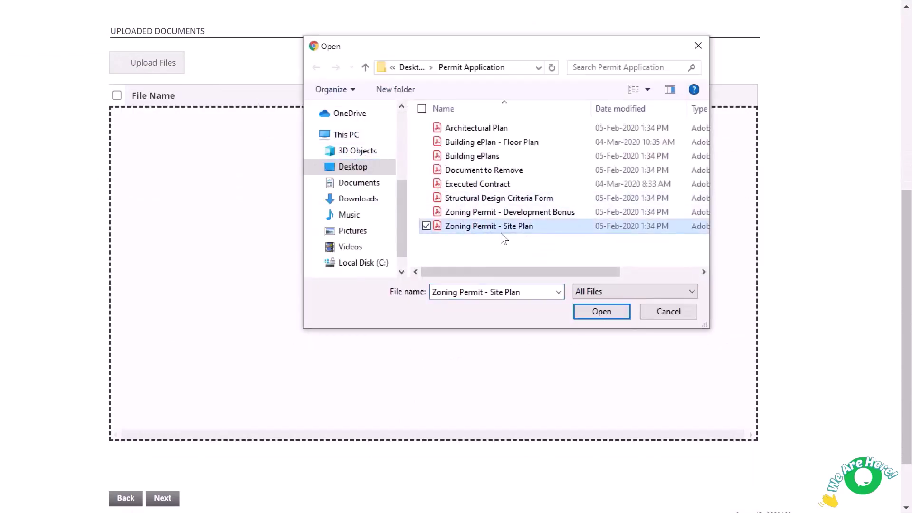
left_click(602, 311)
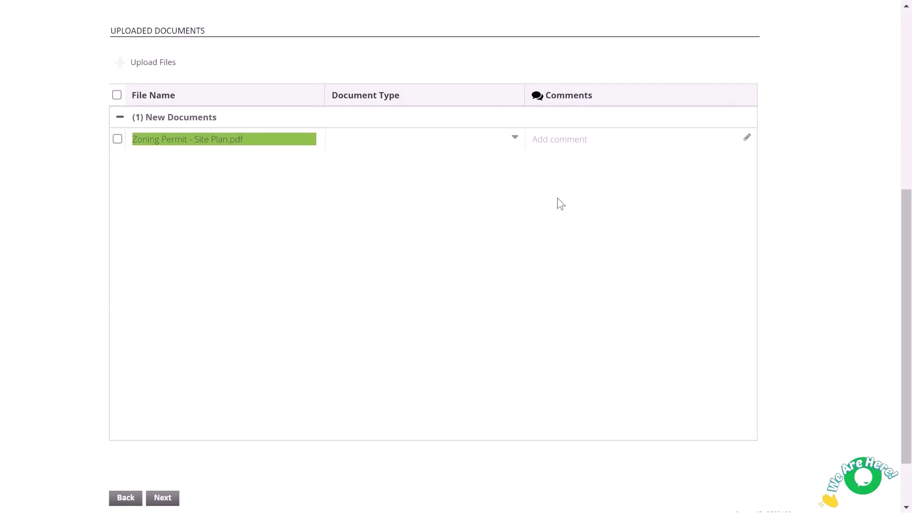
left_click(515, 139)
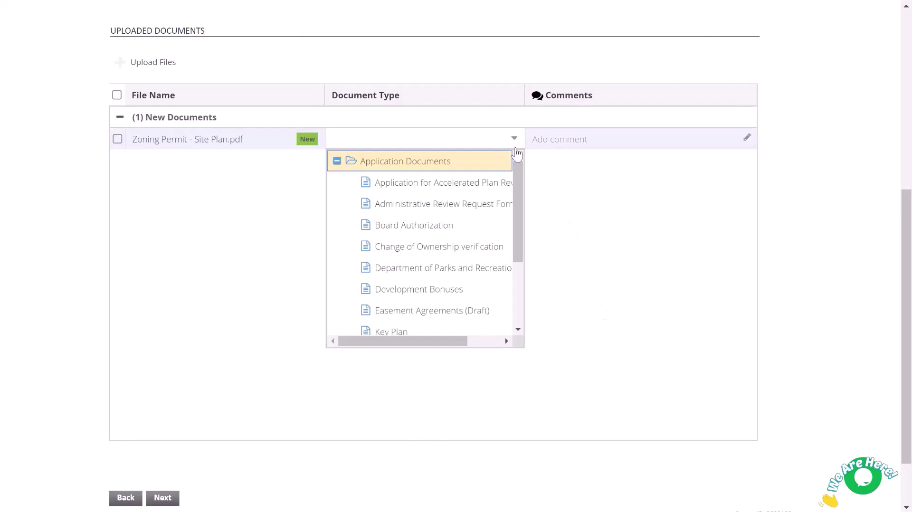
left_click_drag(520, 173, 519, 258)
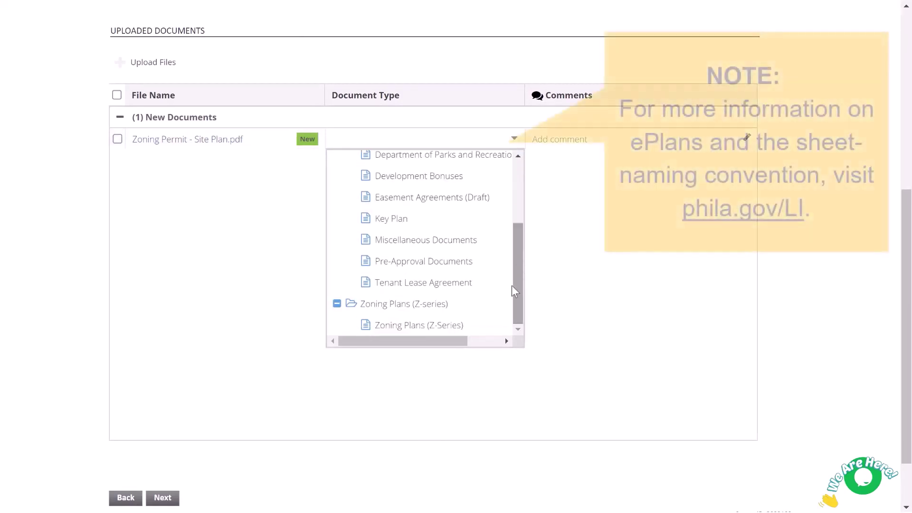
left_click(459, 326)
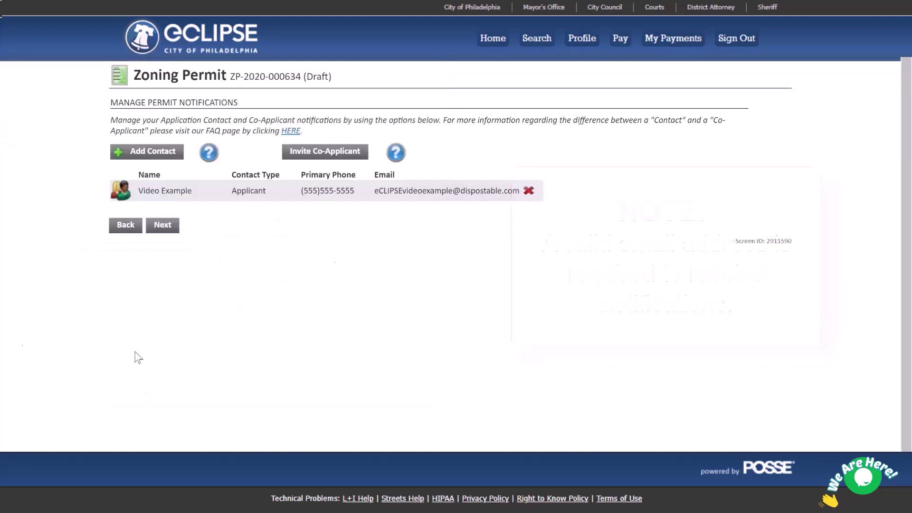
Check the Add Contact and Invite Co-Applicant forms, closing both without adding anyone.
left_click(147, 151)
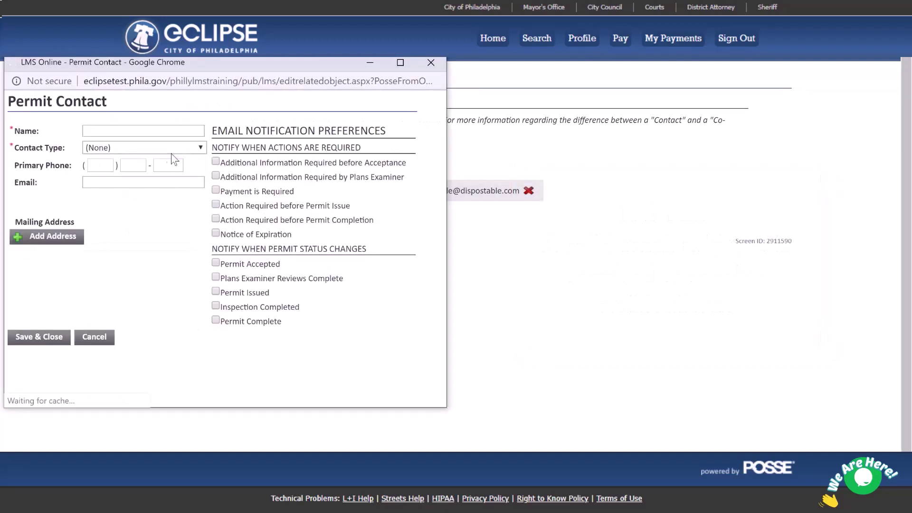
left_click(431, 62)
left_click(308, 155)
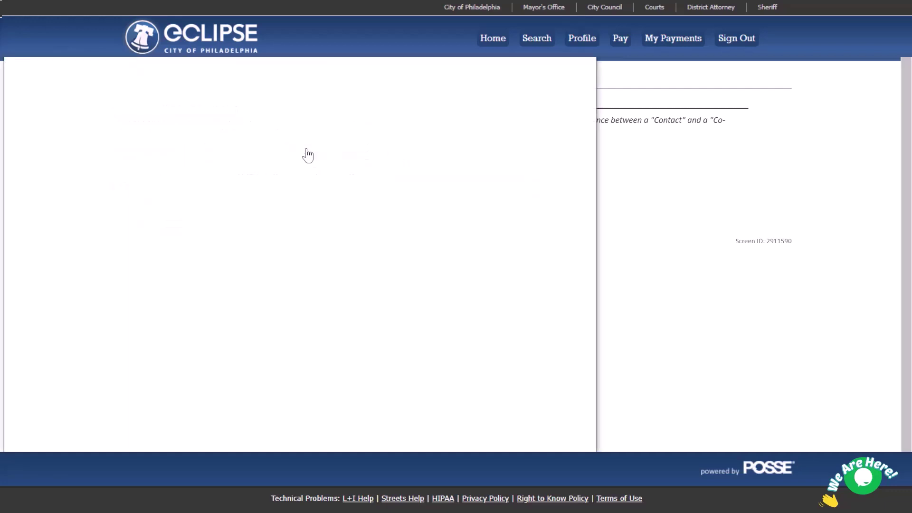
left_click(581, 58)
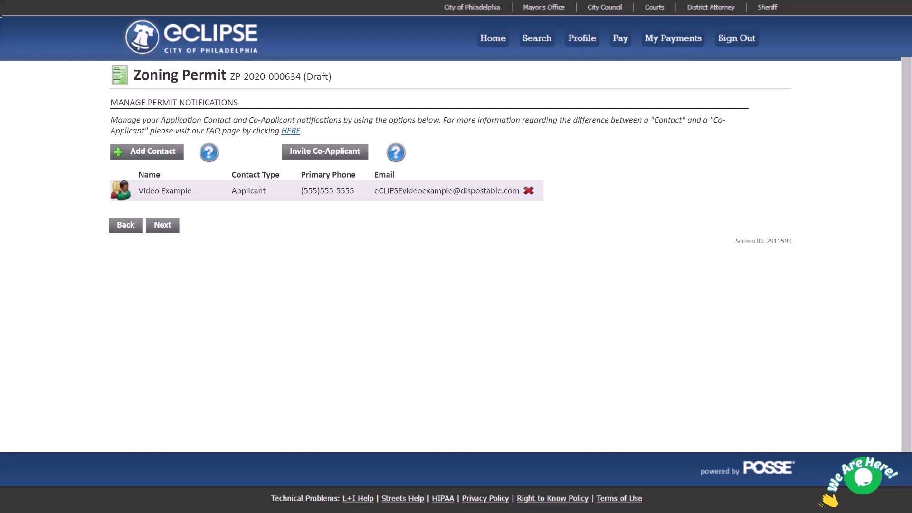
left_click(310, 151)
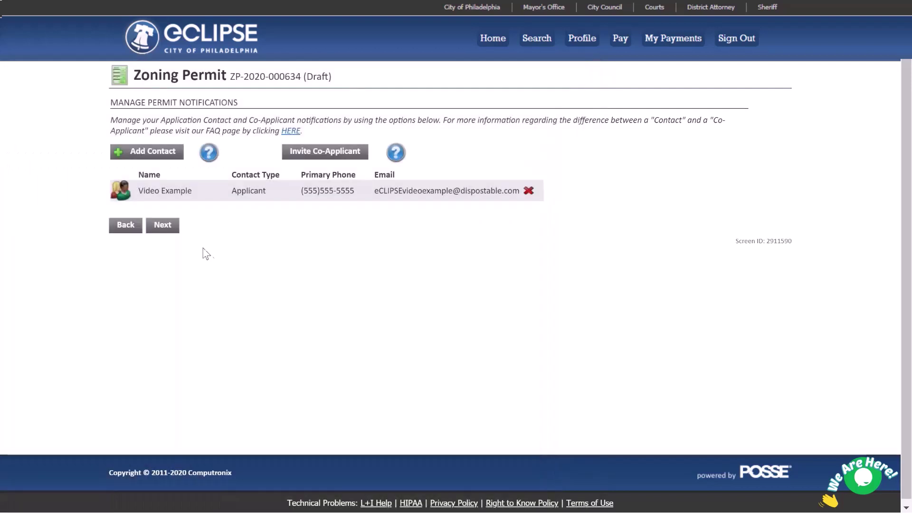
Continue to the Errors on Application page listing the missing Development Bonuses document.
left_click(168, 227)
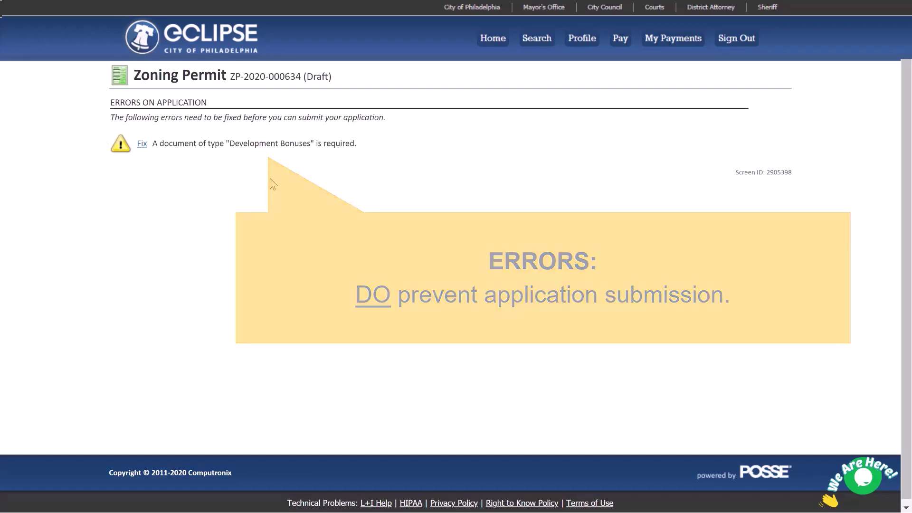
Upload 'Zoning Permit - Development Bonus' as a Development Bonuses document, then proceed to Legal Declaration.
left_click(141, 143)
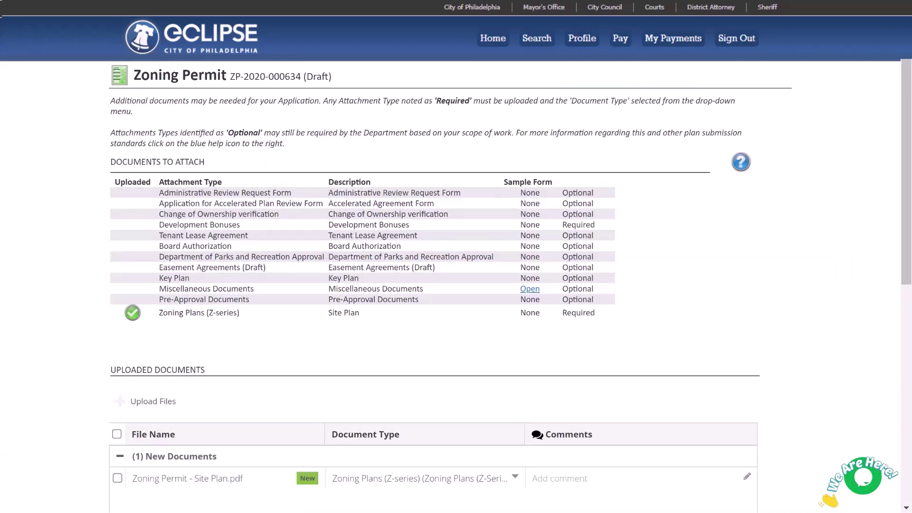
scroll(84, 277, "down", 4)
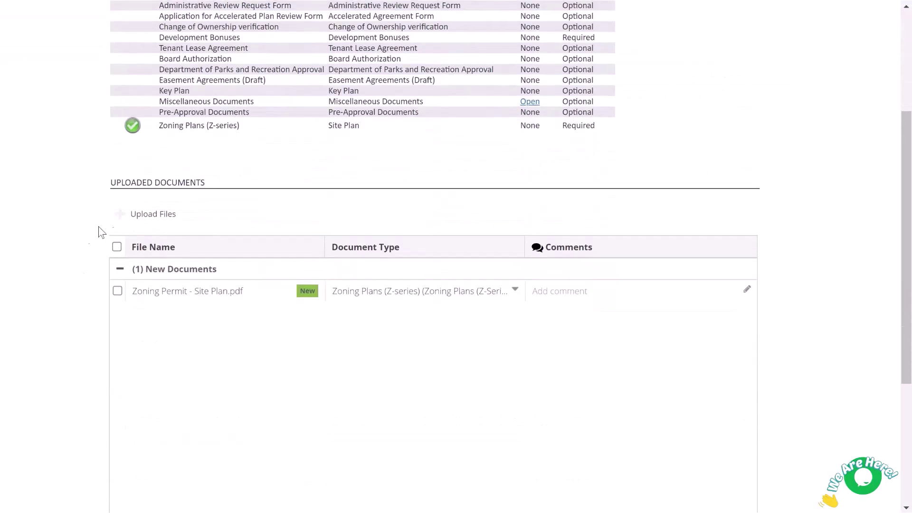
left_click(147, 214)
left_click(475, 216)
left_click(602, 312)
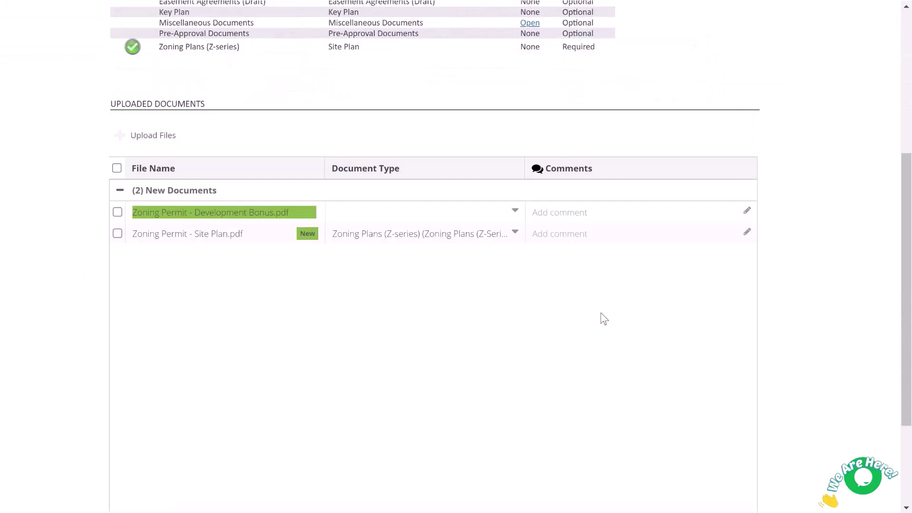
left_click(520, 215)
left_click(477, 361)
scroll(478, 361, "down", 3)
left_click(172, 434)
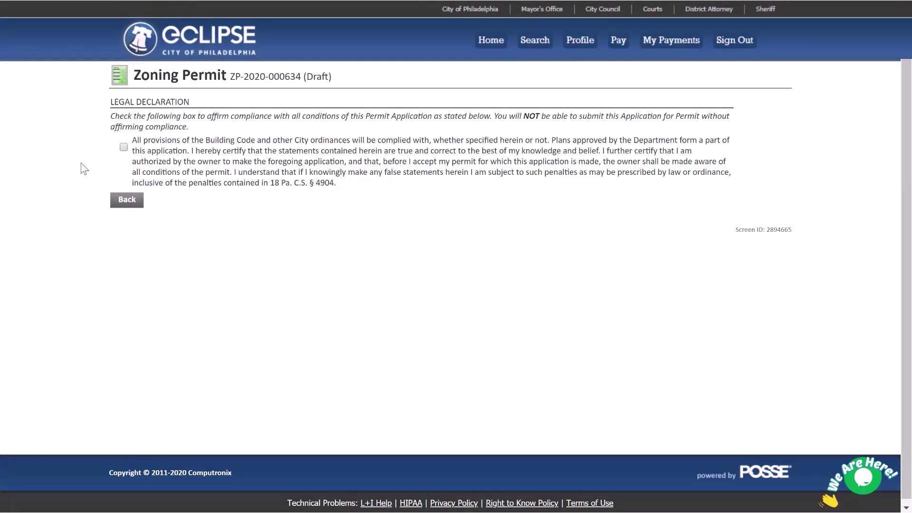
Tick the legal declaration checkbox and continue to the $100.00 fee submission page.
left_click(124, 148)
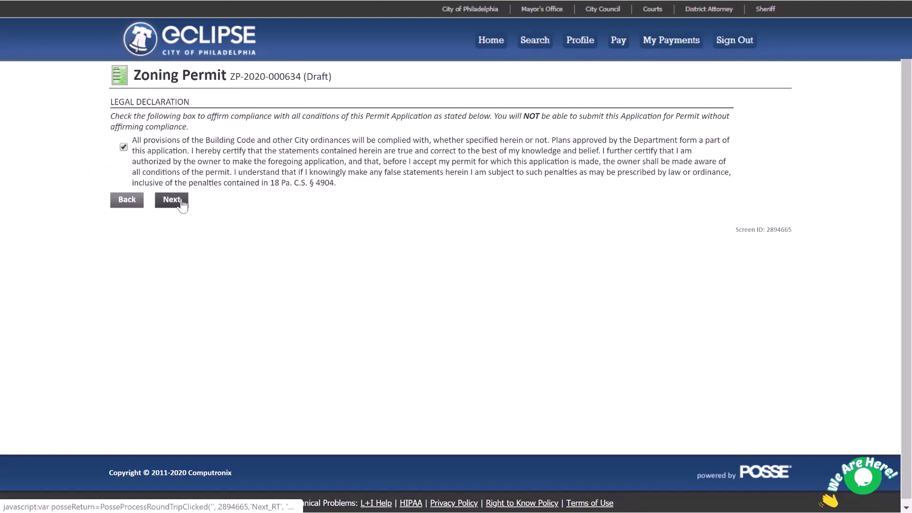
left_click(180, 205)
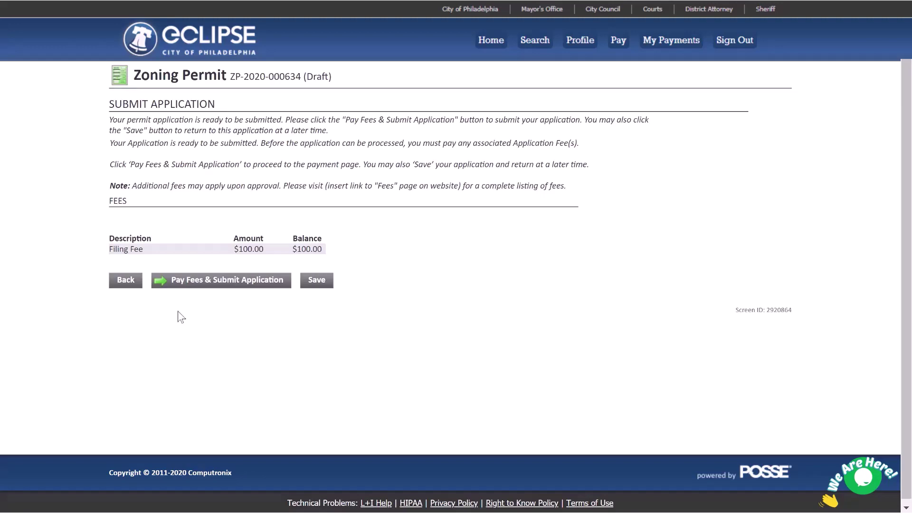
Pay the $100.00 filing fee and submit the zoning permit application.
left_click(212, 280)
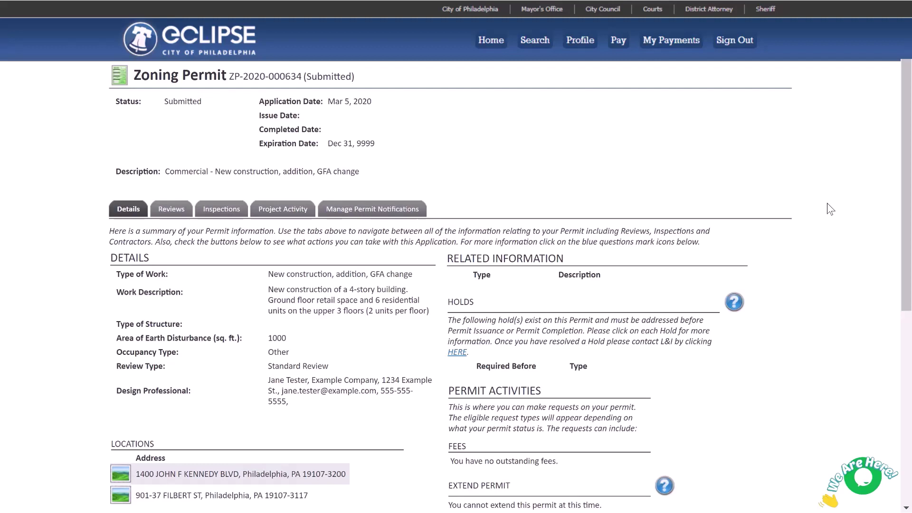
Scroll the permit's Details tab to review the parcels, Retail Space bonus and fees.
scroll(830, 209, "down", 4)
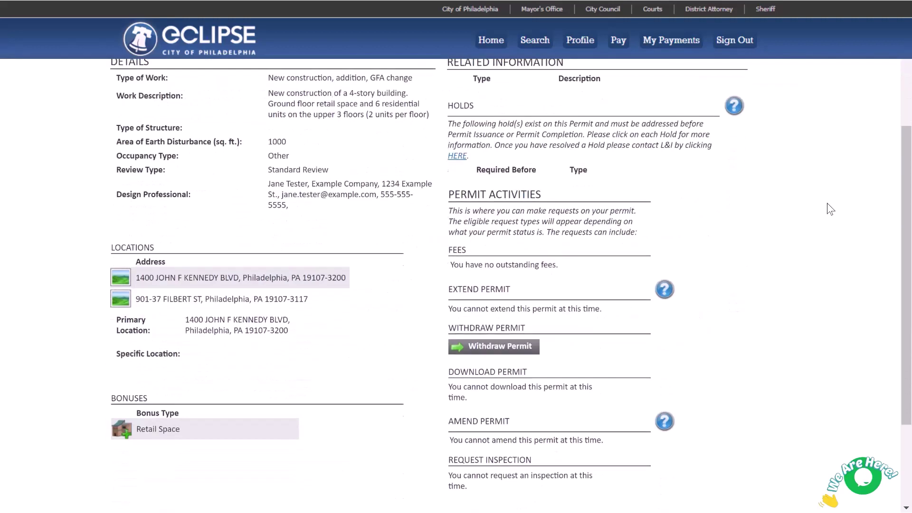